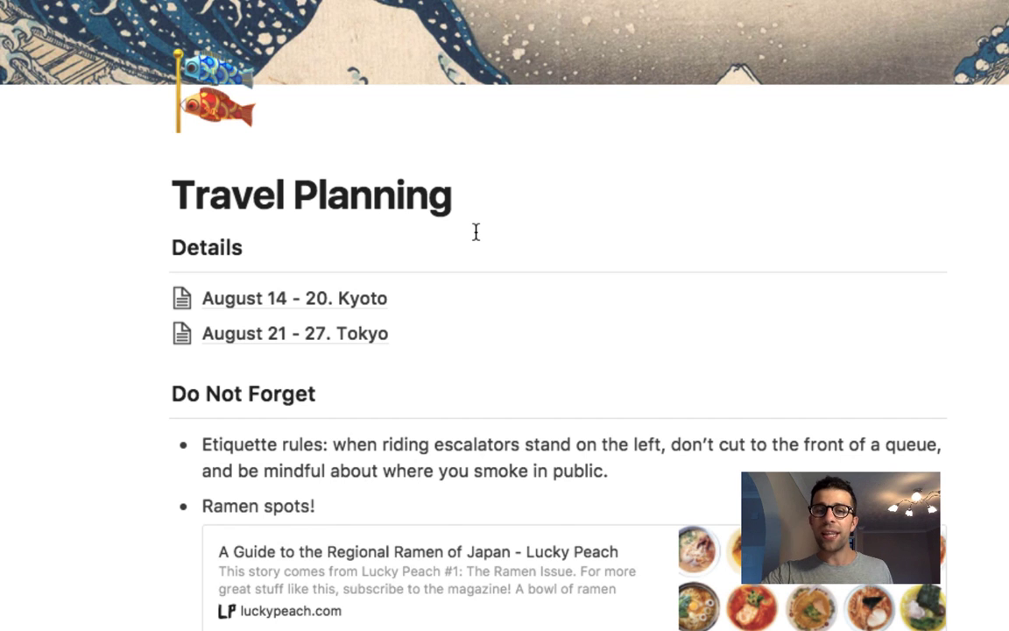
# Step: Review the Travel Planning page from its Details section to the Final Checklist
pyautogui.scroll(-5, 475, 231)
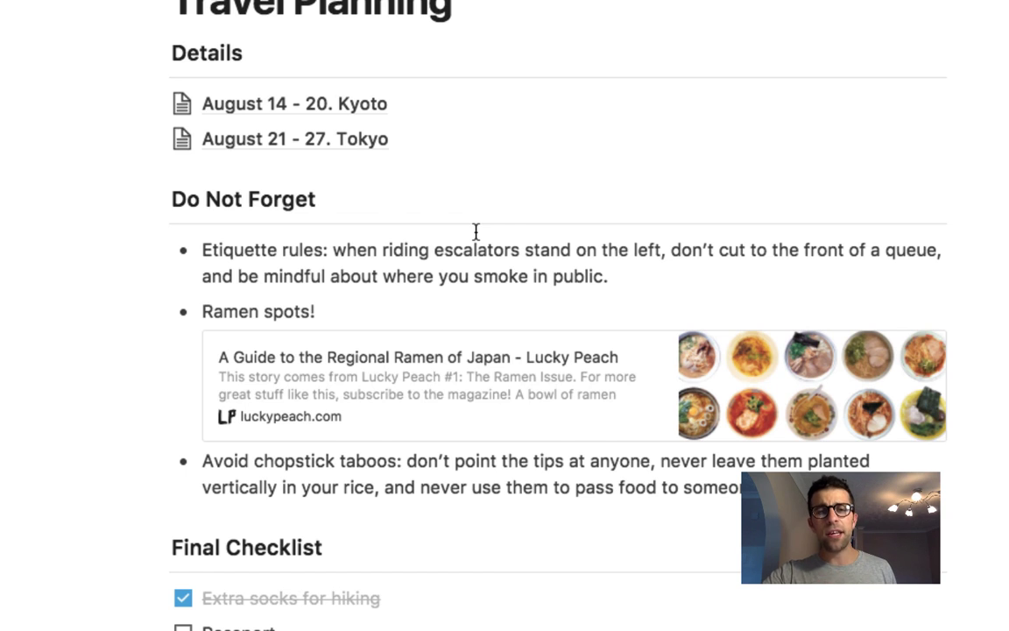
pyautogui.scroll(-8, 423, 214)
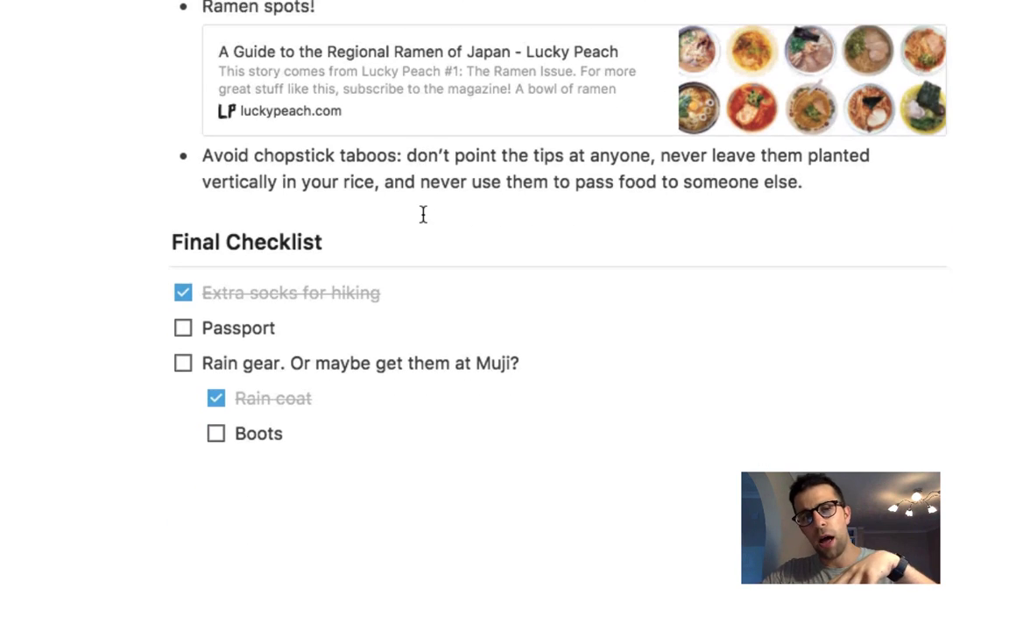
pyautogui.scroll(13, 423, 214)
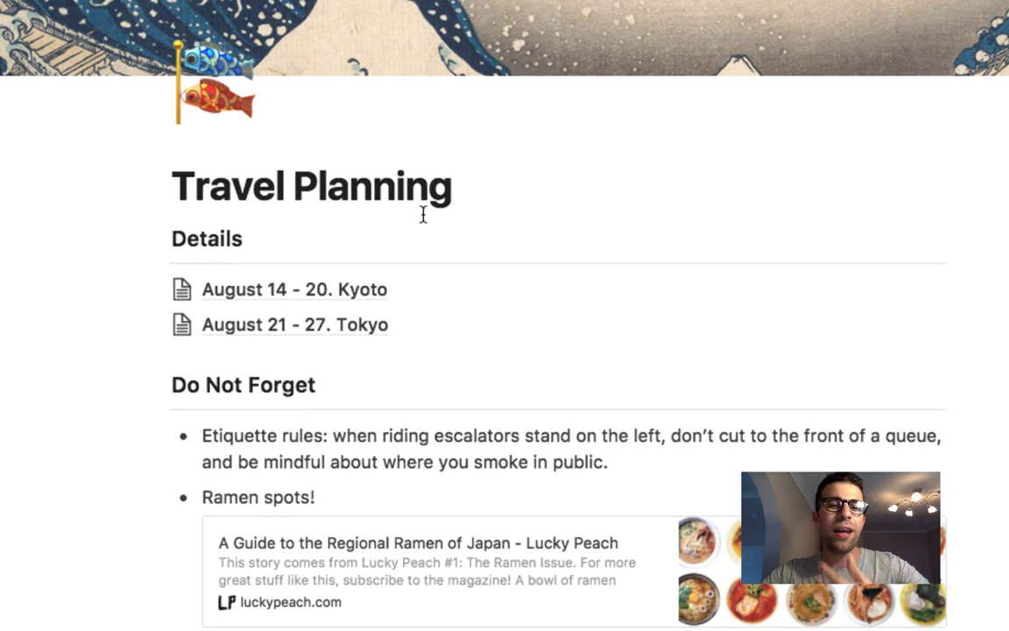
pyautogui.scroll(-10, 423, 217)
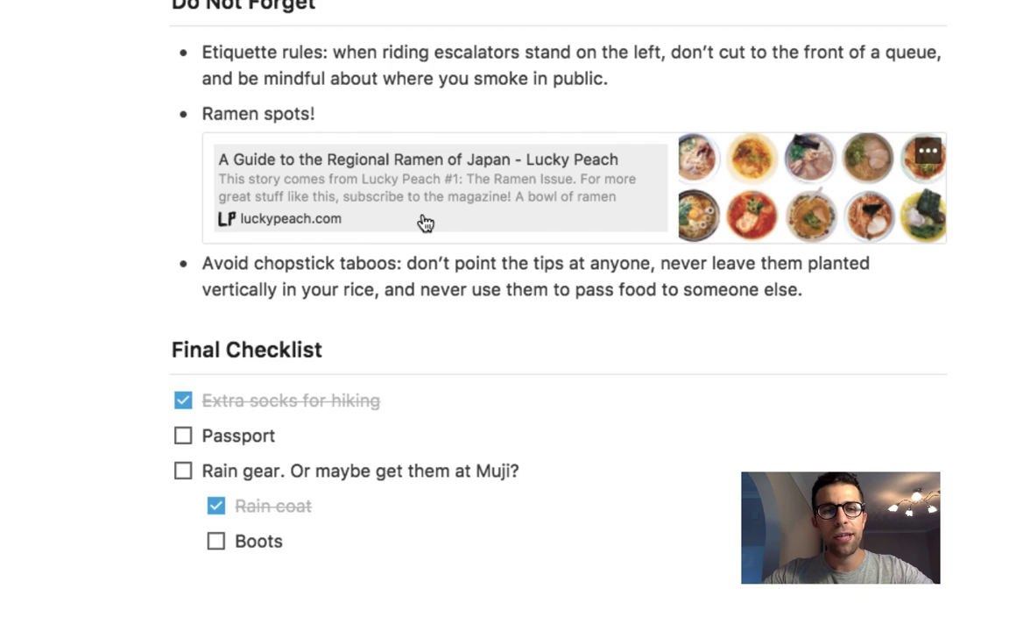
pyautogui.scroll(10, 423, 222)
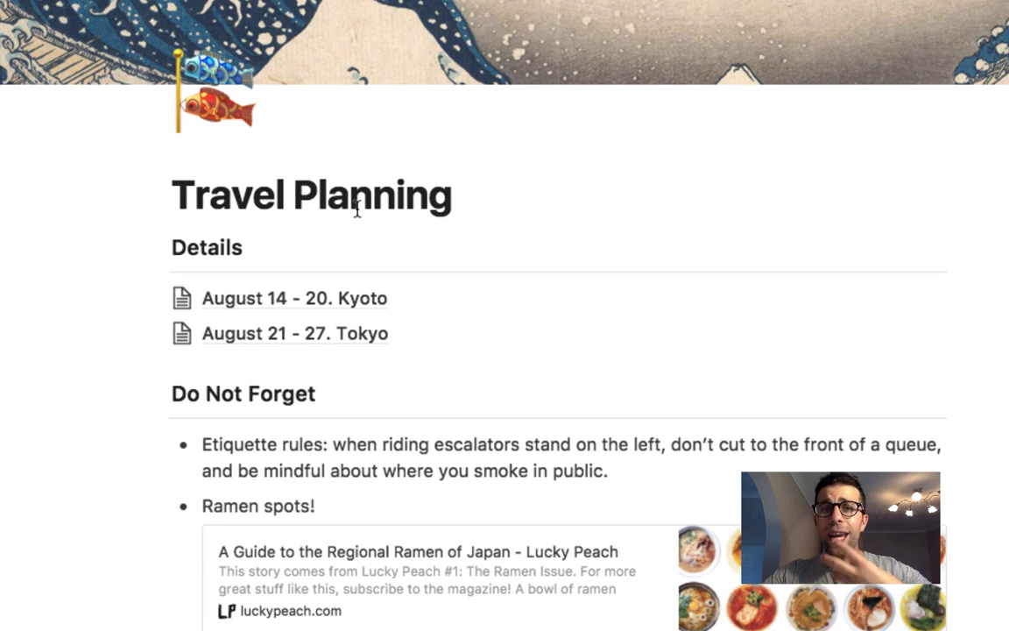
pyautogui.scroll(-1, 356, 209)
pyautogui.scroll(-7, 356, 210)
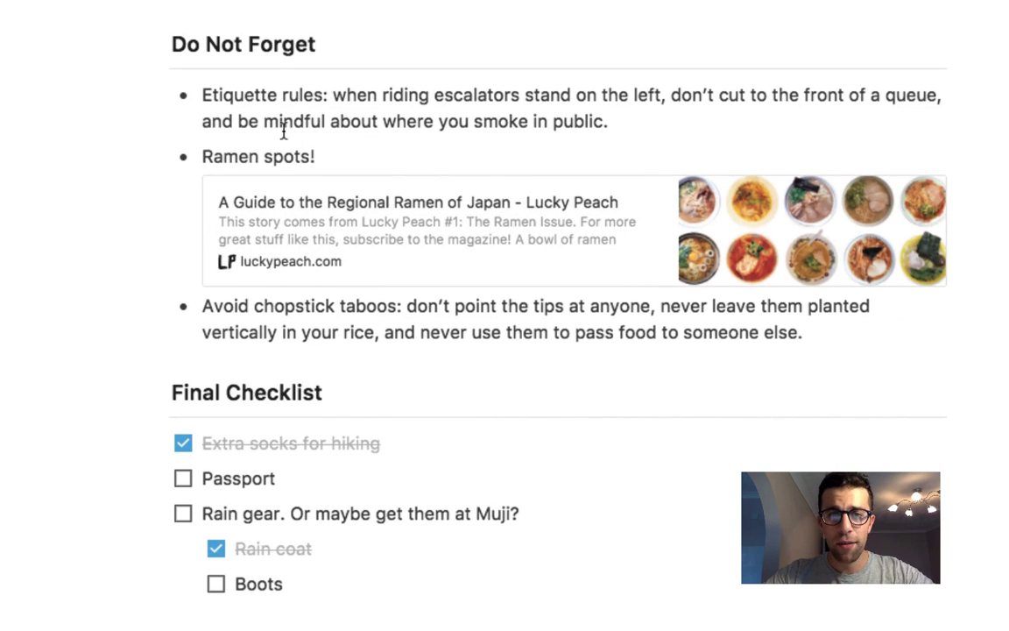
pyautogui.scroll(1, 271, 104)
pyautogui.scroll(7, 267, 106)
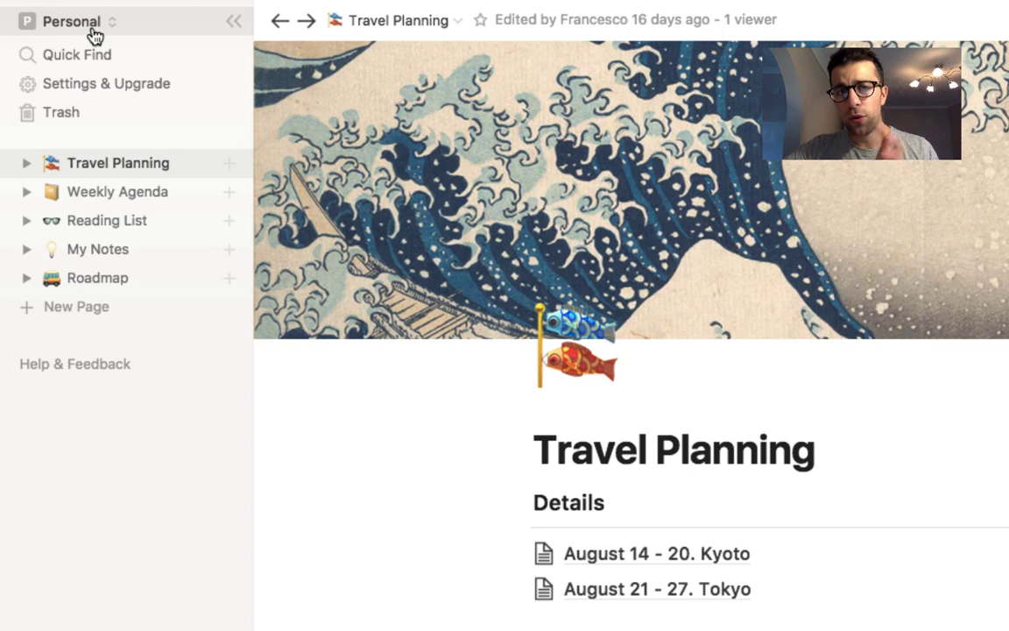
# Step: Switch to the Example Team workspace and expand the subpages of Team Home
pyautogui.click(59, 18)
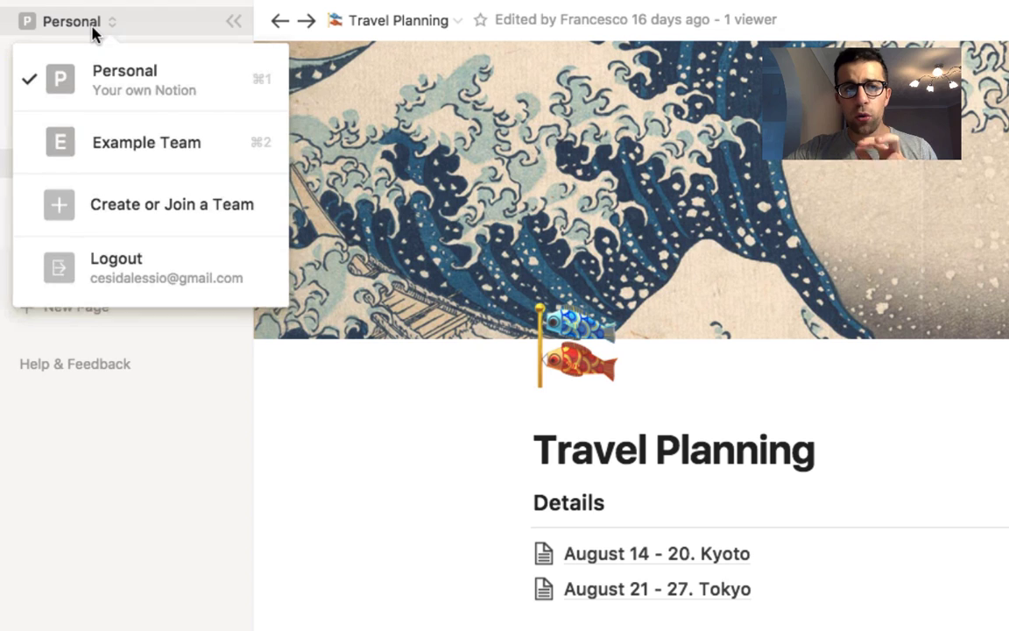
pyautogui.click(146, 143)
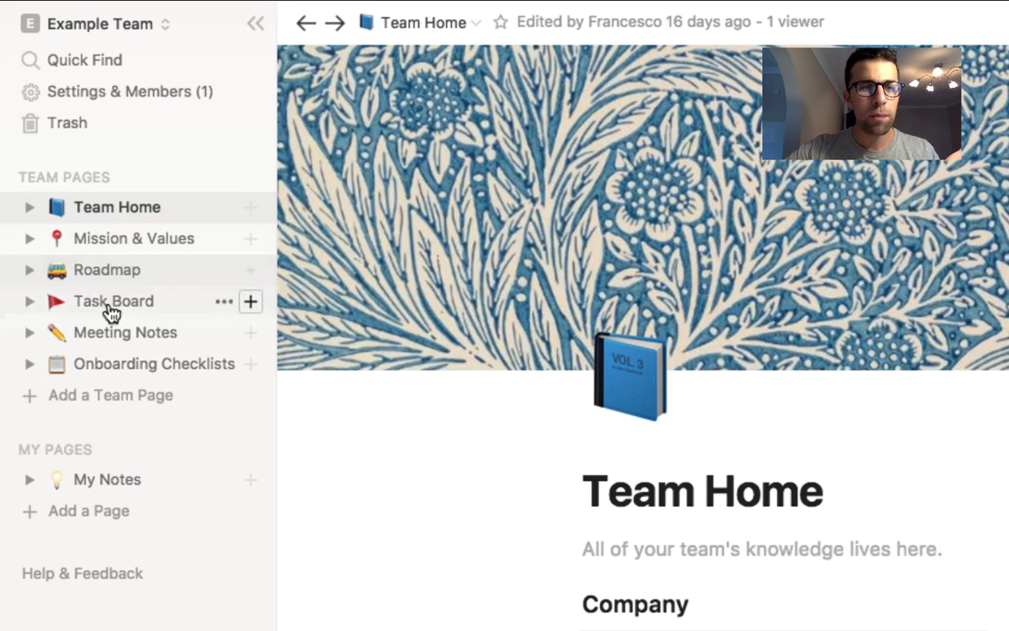
pyautogui.click(30, 210)
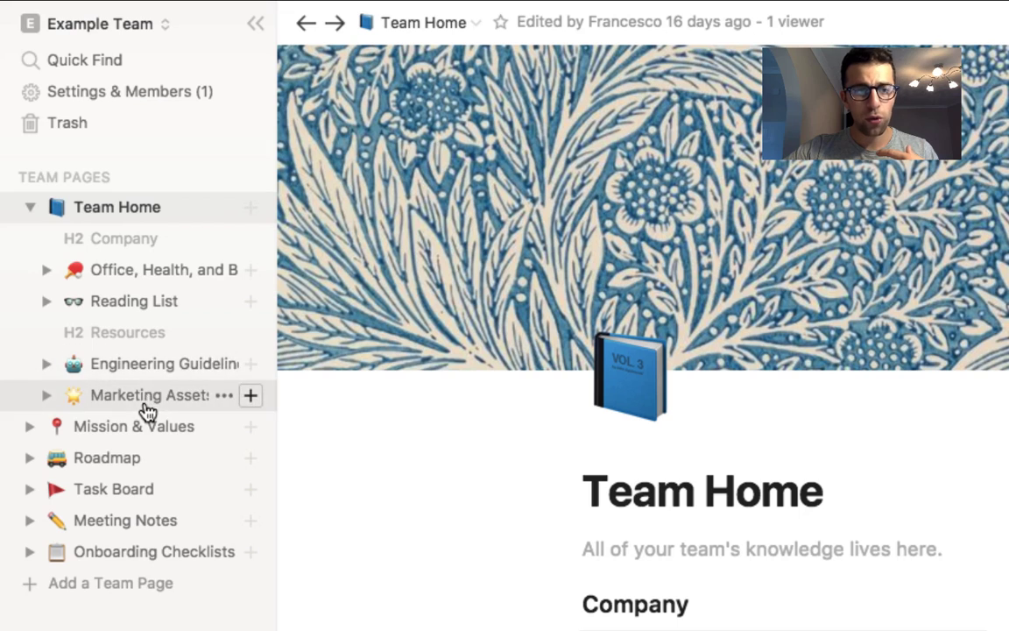
pyautogui.click(30, 426)
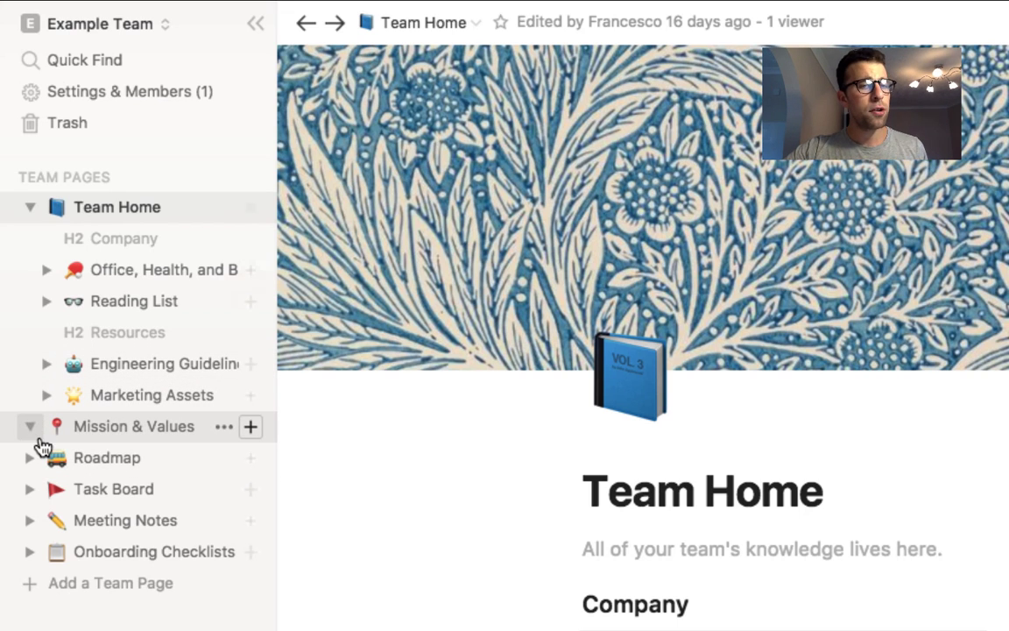
pyautogui.click(31, 426)
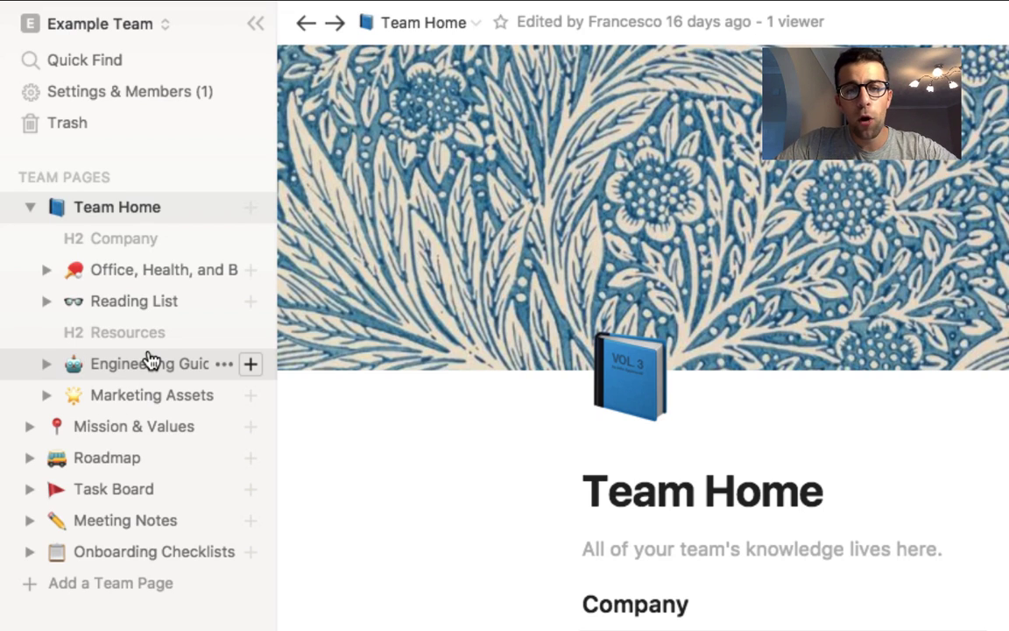
pyautogui.scroll(-1, 639, 627)
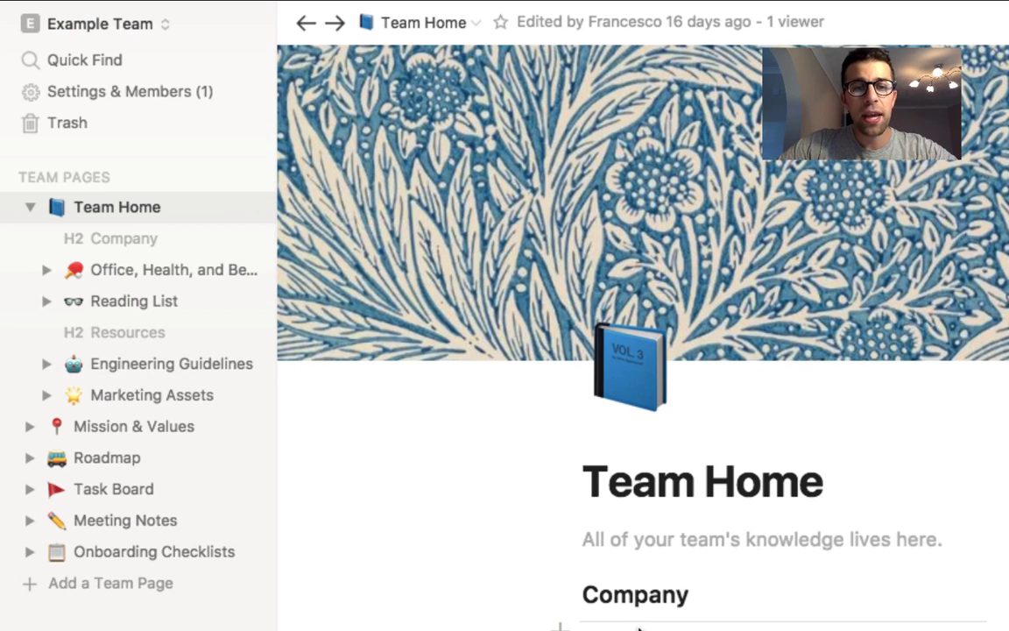
pyautogui.scroll(1, 716, 575)
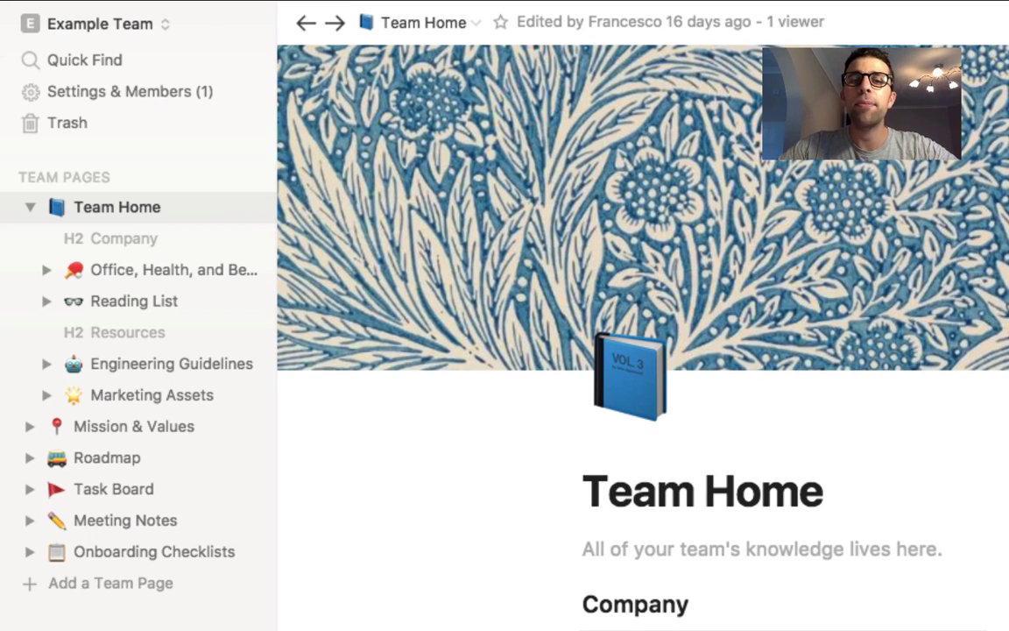
# Step: Open the Office, Health, and Benefits page under Team Home and bring its Frequently Asked Questions into view
pyautogui.click(162, 269)
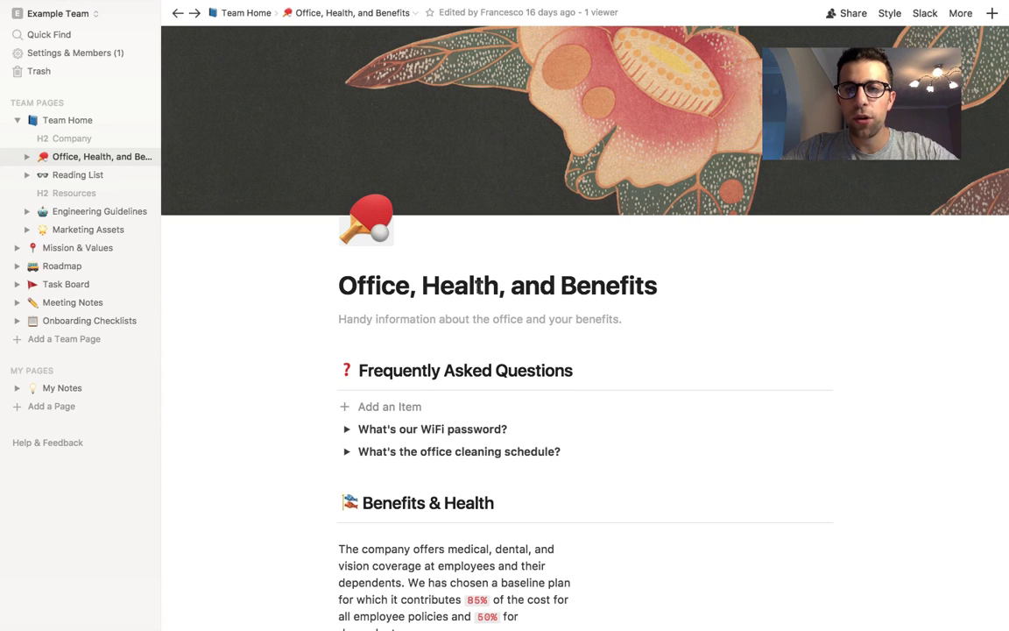
pyautogui.scroll(-1, 477, 288)
pyautogui.scroll(1, 375, 130)
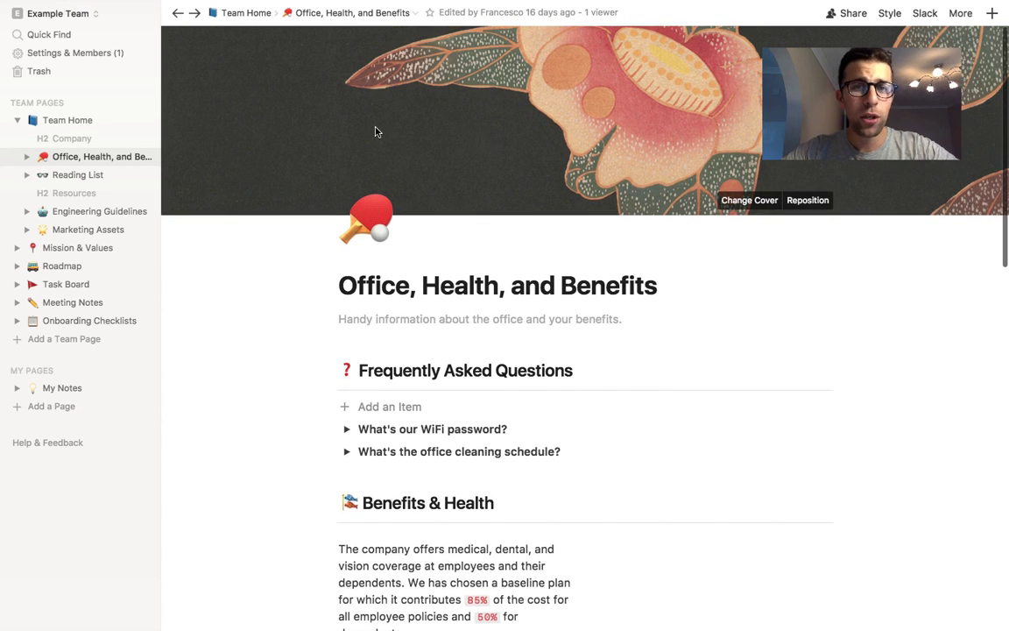
pyautogui.click(372, 231)
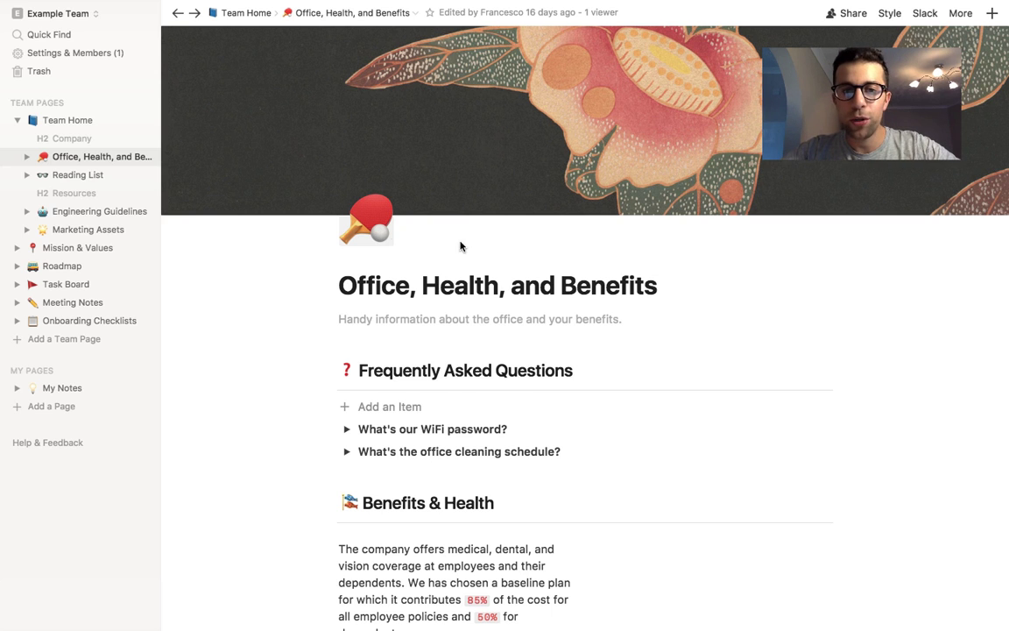
pyautogui.click(554, 248)
pyautogui.scroll(-3, 448, 281)
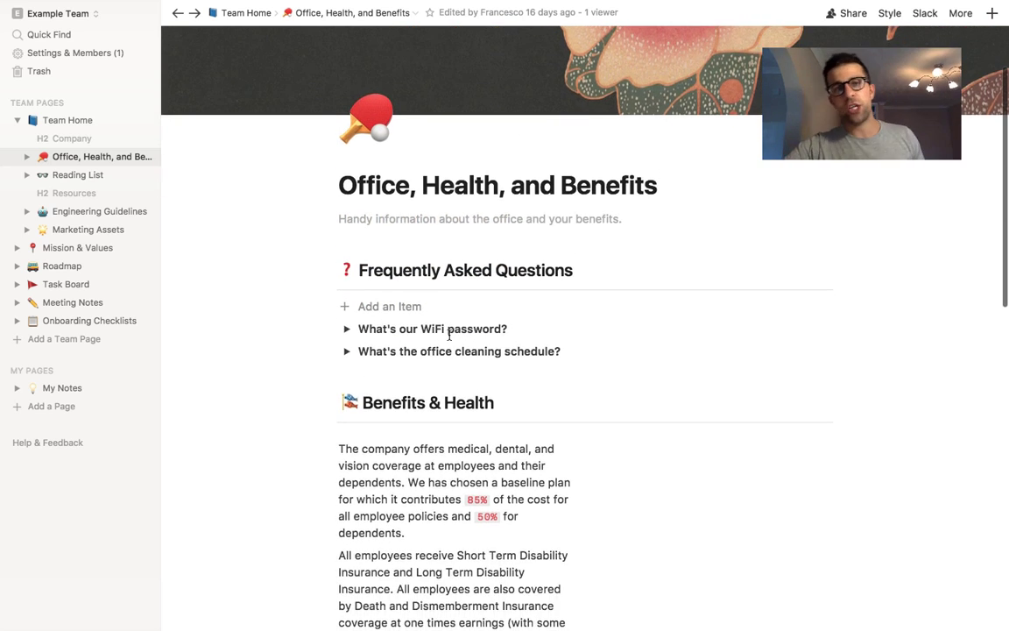
pyautogui.scroll(-1, 449, 336)
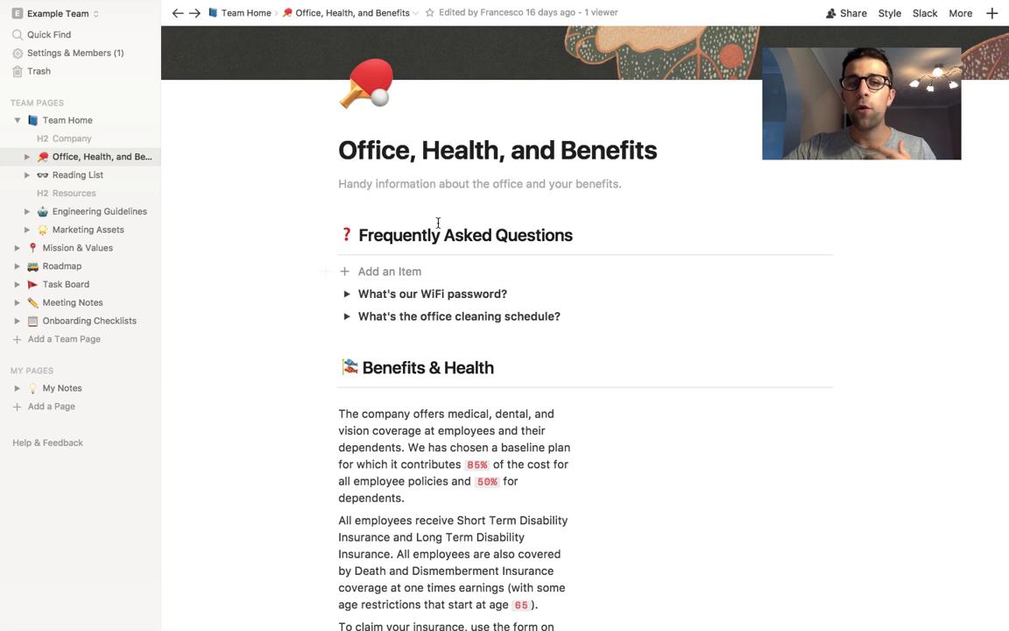
# Step: Add a new item to the Frequently Asked Questions list and delete it again
pyautogui.click(386, 273)
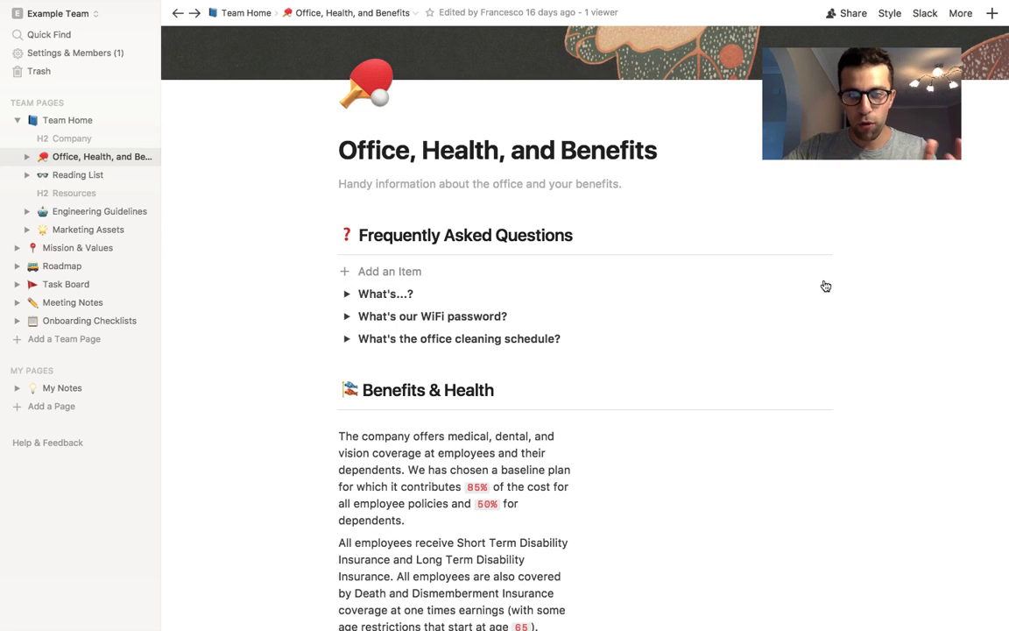
pyautogui.press('Escape')
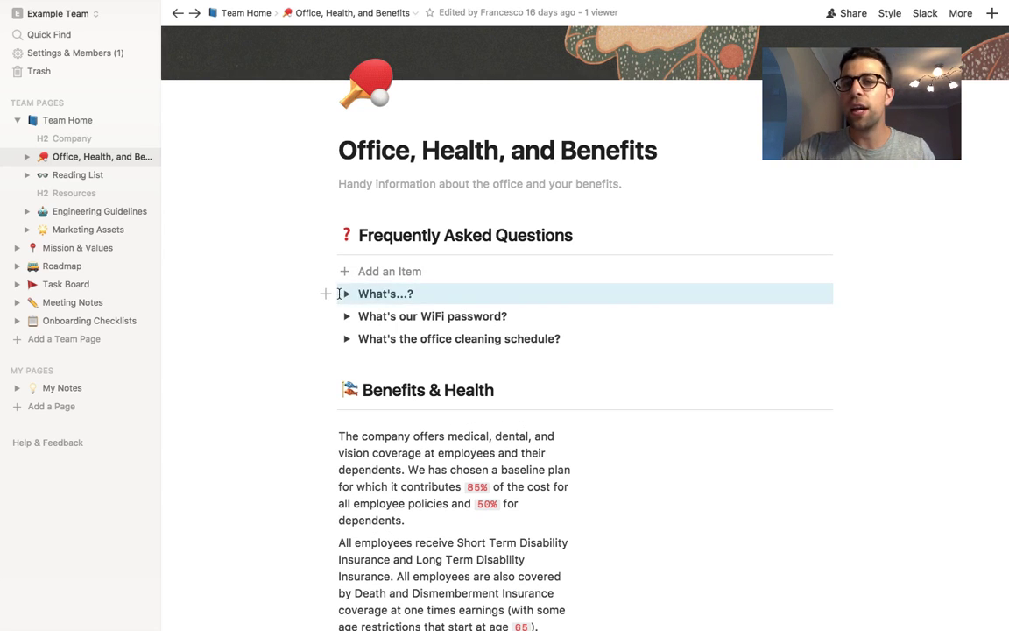
pyautogui.press('BackSpace')
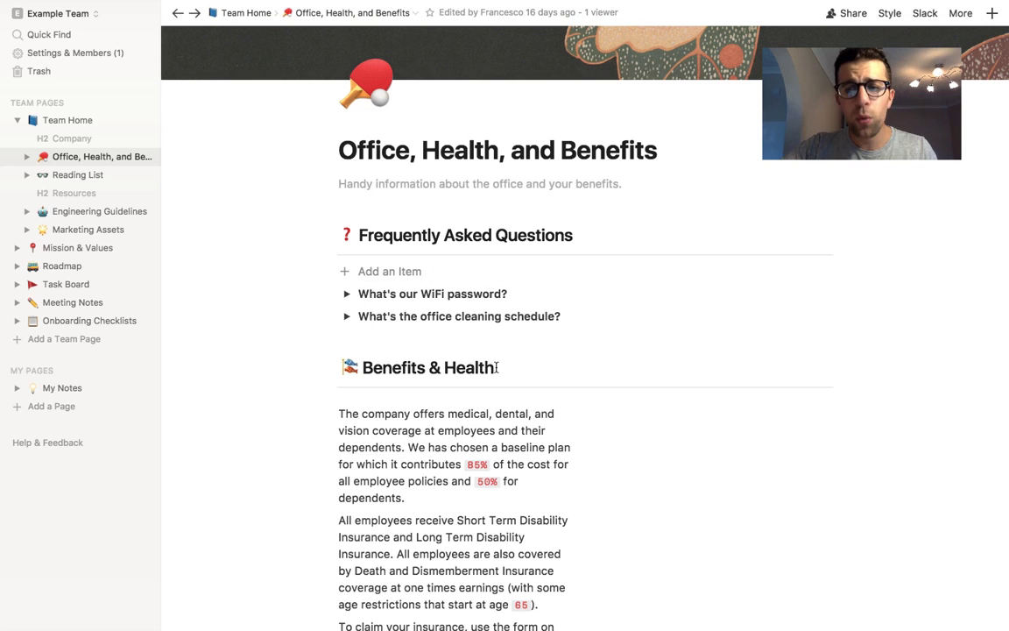
# Step: Open the Anthem Form.pdf attachment in the Benefits & Health section, view the form and return to the page
pyautogui.scroll(-5, 446, 331)
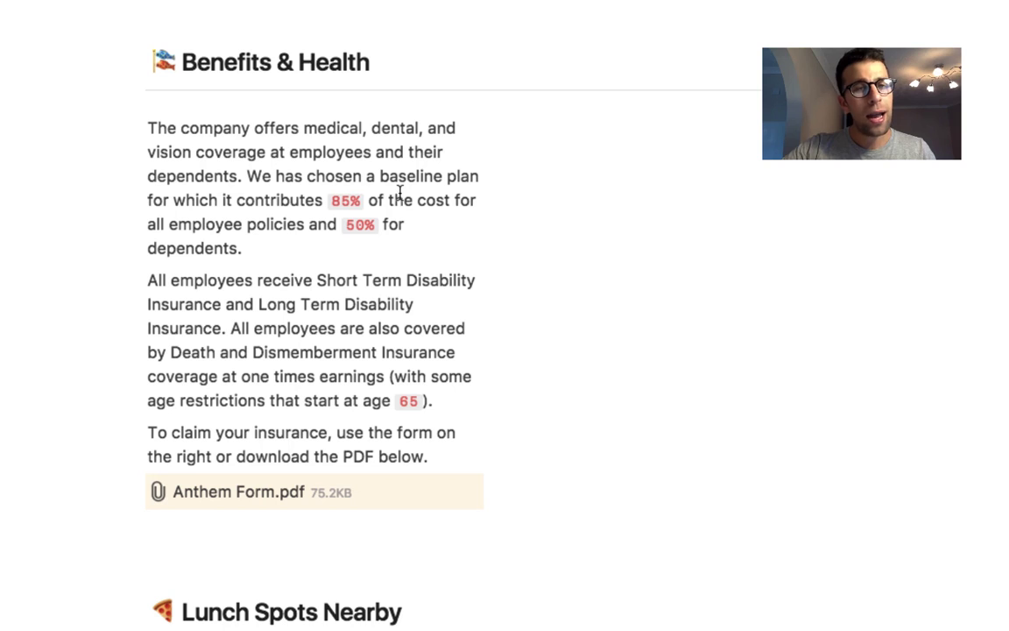
pyautogui.scroll(-4, 394, 291)
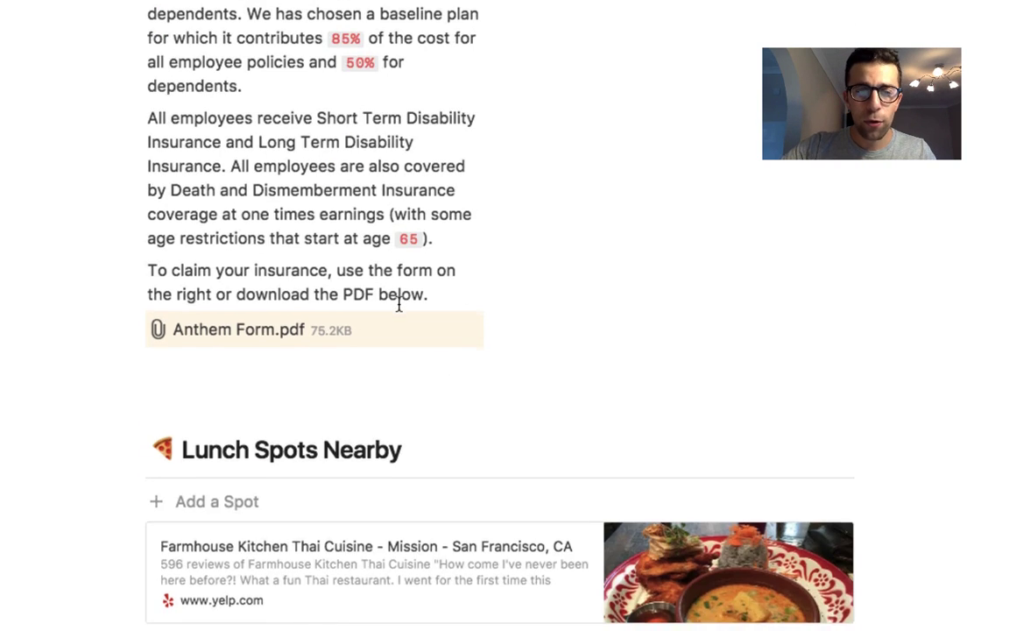
pyautogui.scroll(2, 399, 304)
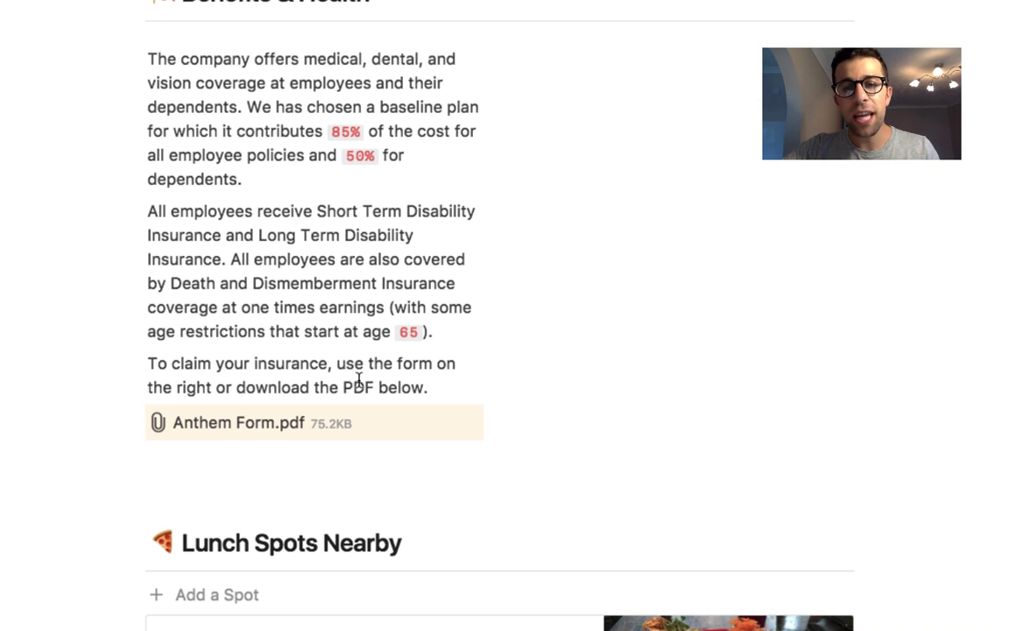
pyautogui.scroll(-2, 358, 378)
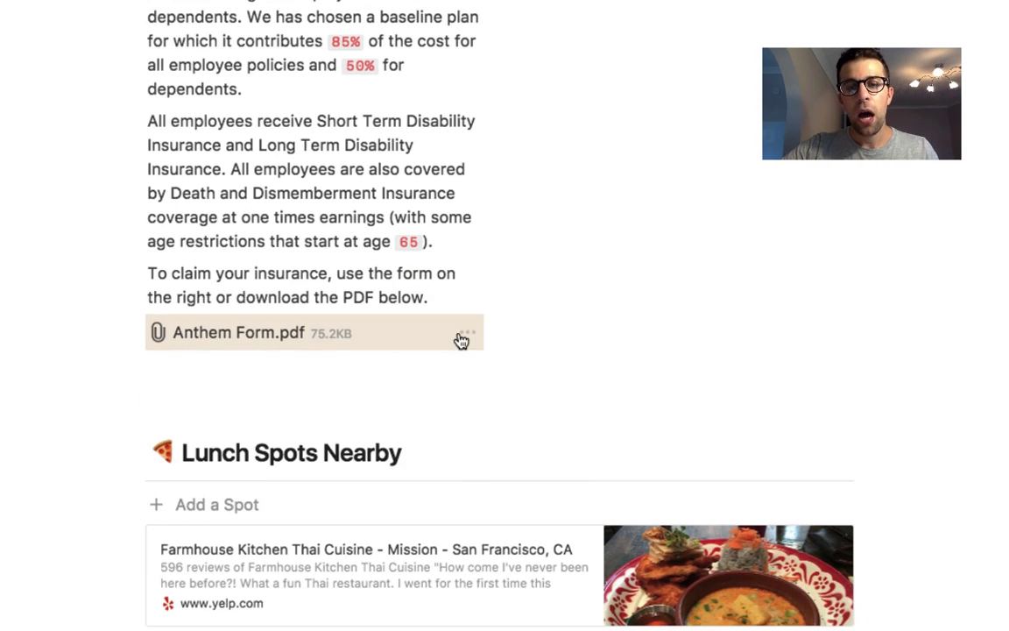
pyautogui.click(467, 337)
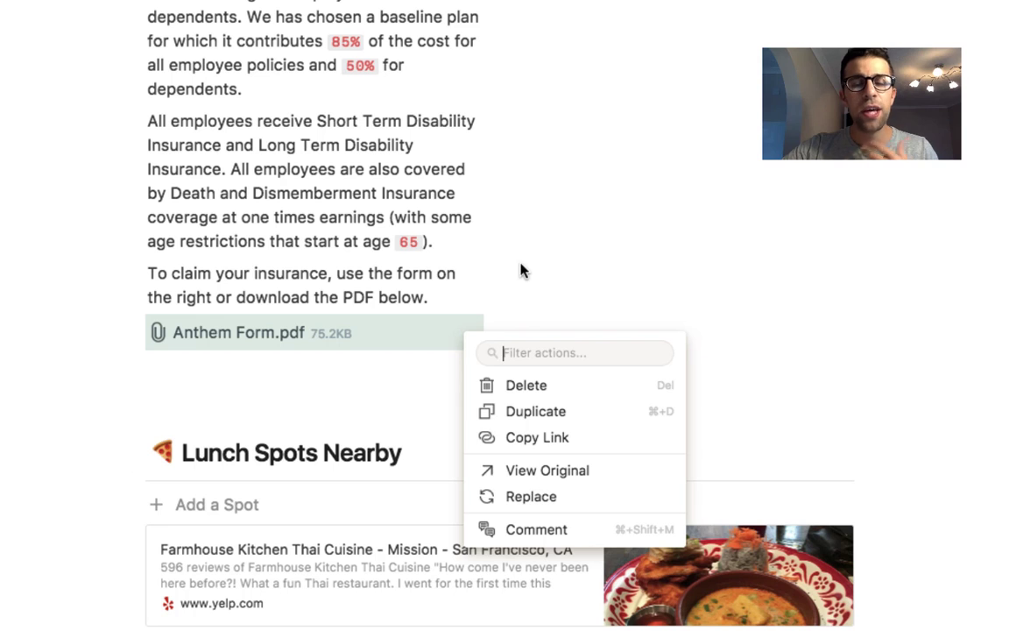
pyautogui.press('Escape')
pyautogui.click(277, 341)
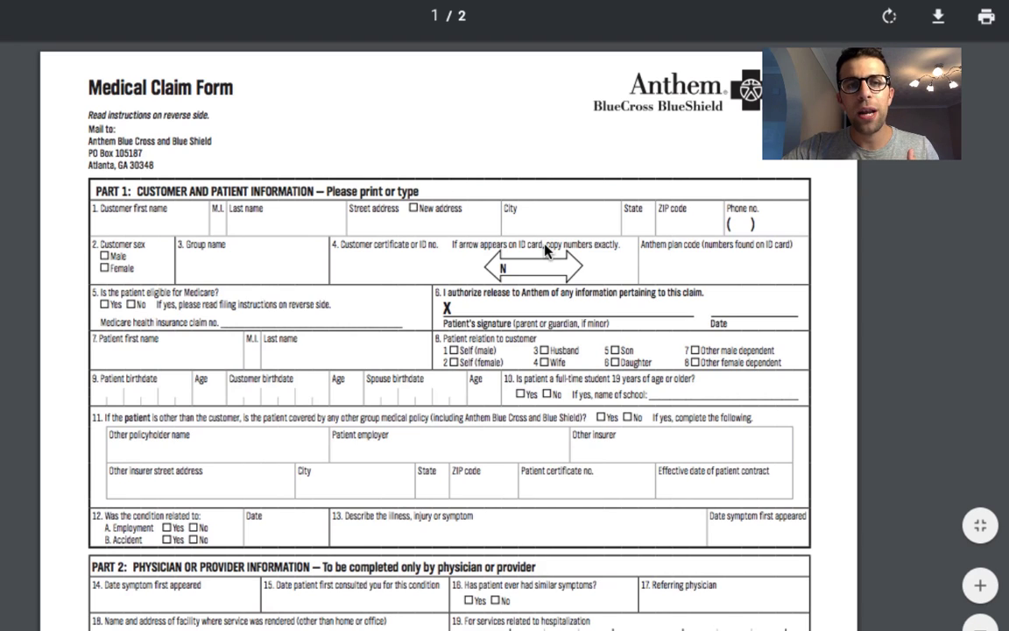
pyautogui.scroll(-5, 545, 251)
pyautogui.press('Escape')
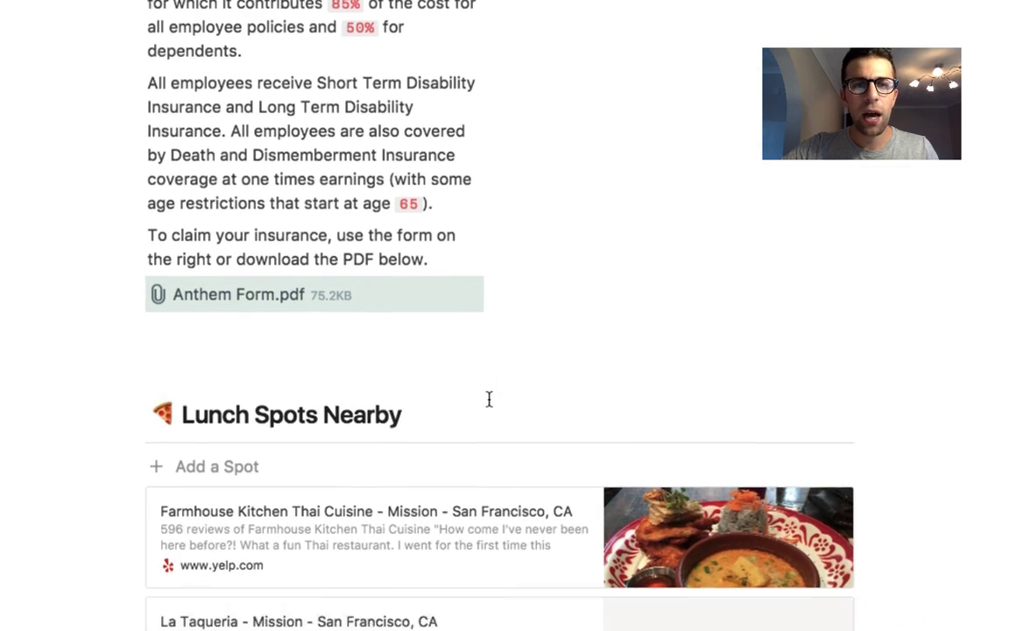
# Step: Look through the Lunch Spots Nearby and Find Us sections and return to the beginning of the page
pyautogui.scroll(-5, 489, 400)
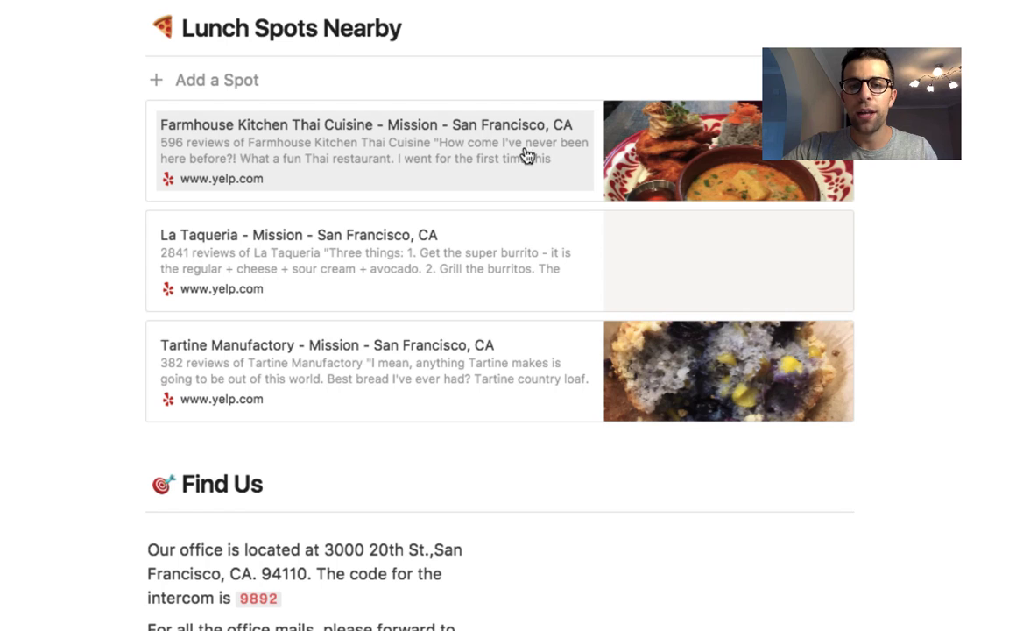
pyautogui.scroll(-2, 360, 448)
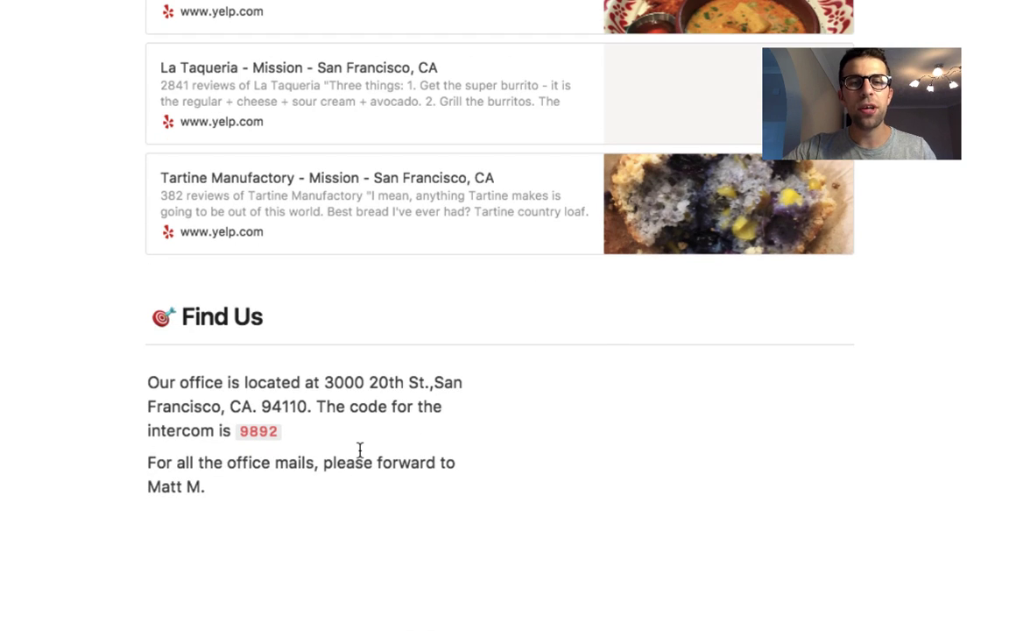
pyautogui.scroll(15, 230, 466)
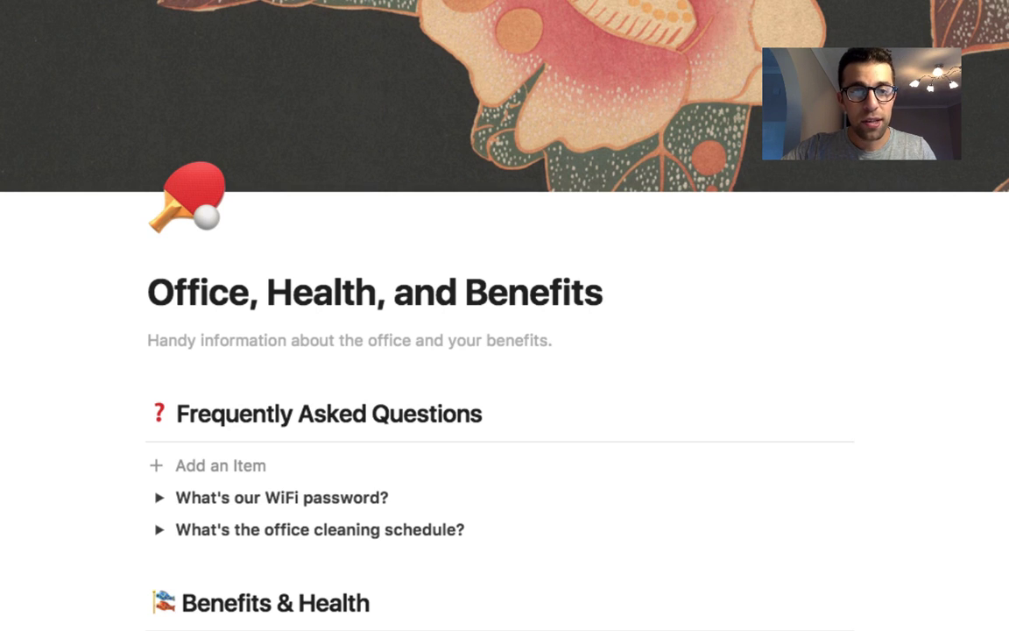
# Step: Create a new untitled page within Office, Health, and Benefits and look through the available work and personal templates
pyautogui.press('super+n')
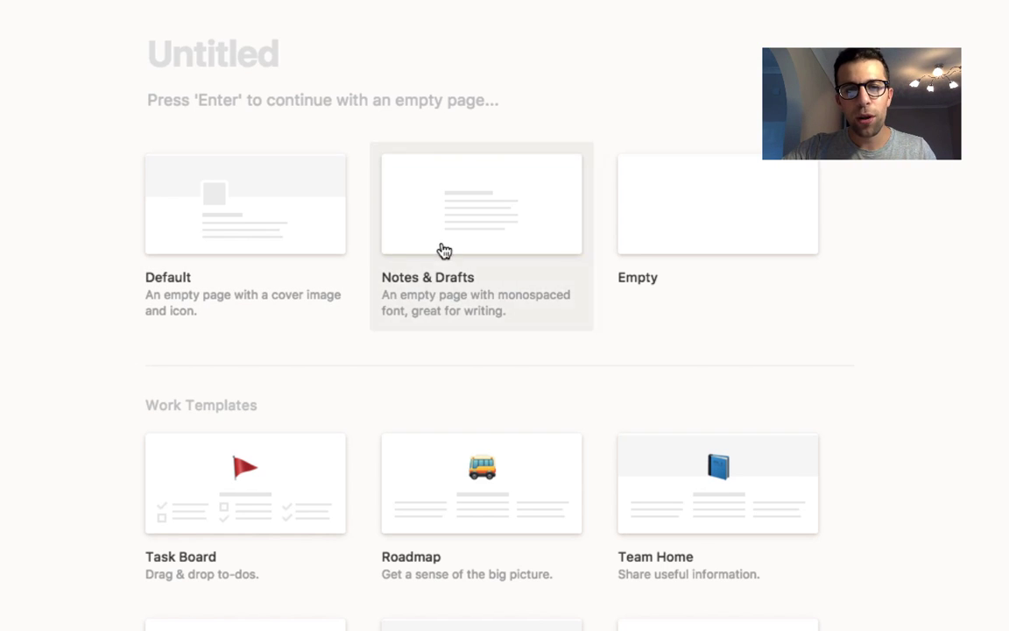
pyautogui.scroll(-8, 375, 376)
pyautogui.scroll(8, 376, 376)
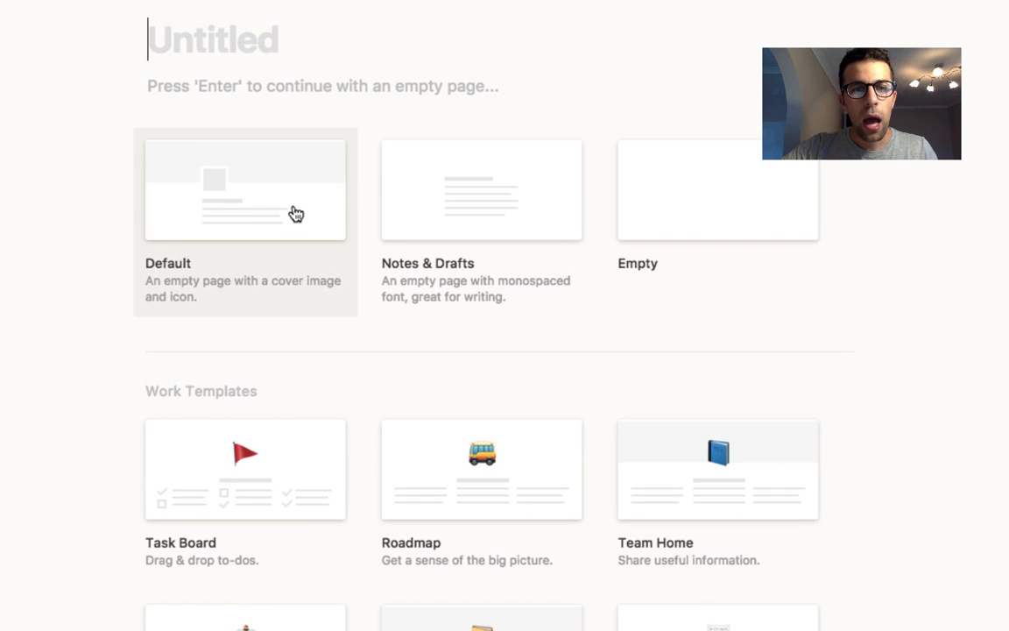
pyautogui.scroll(-4, 311, 323)
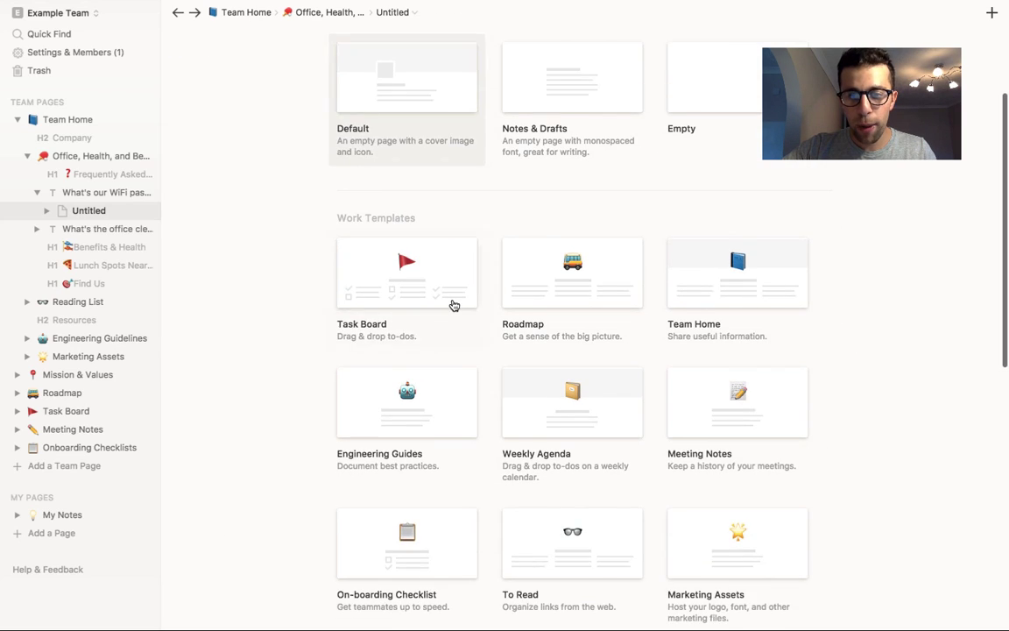
pyautogui.scroll(-3, 453, 305)
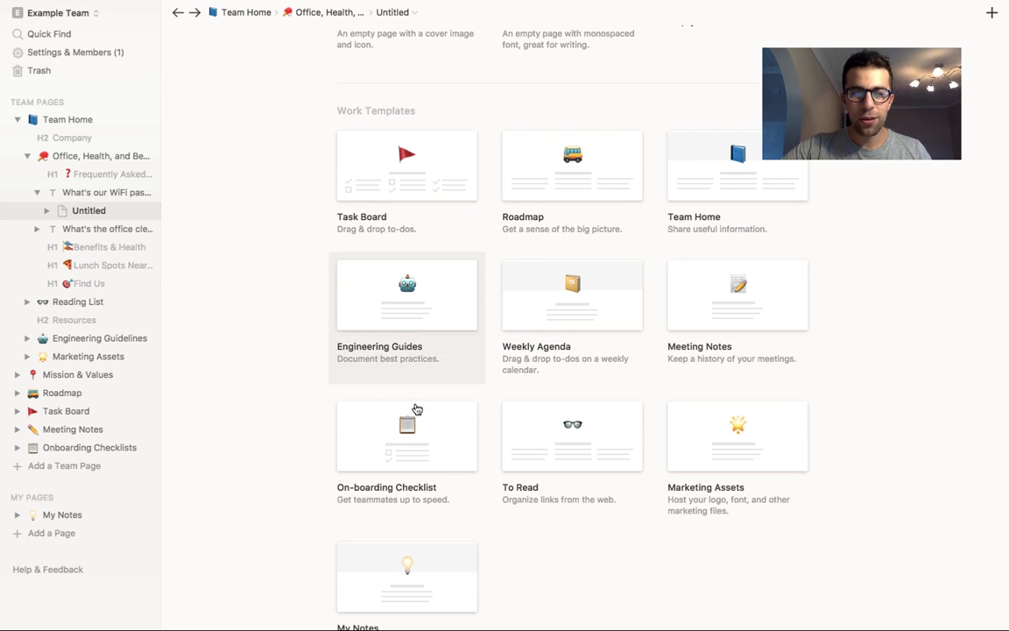
pyautogui.scroll(-10, 430, 457)
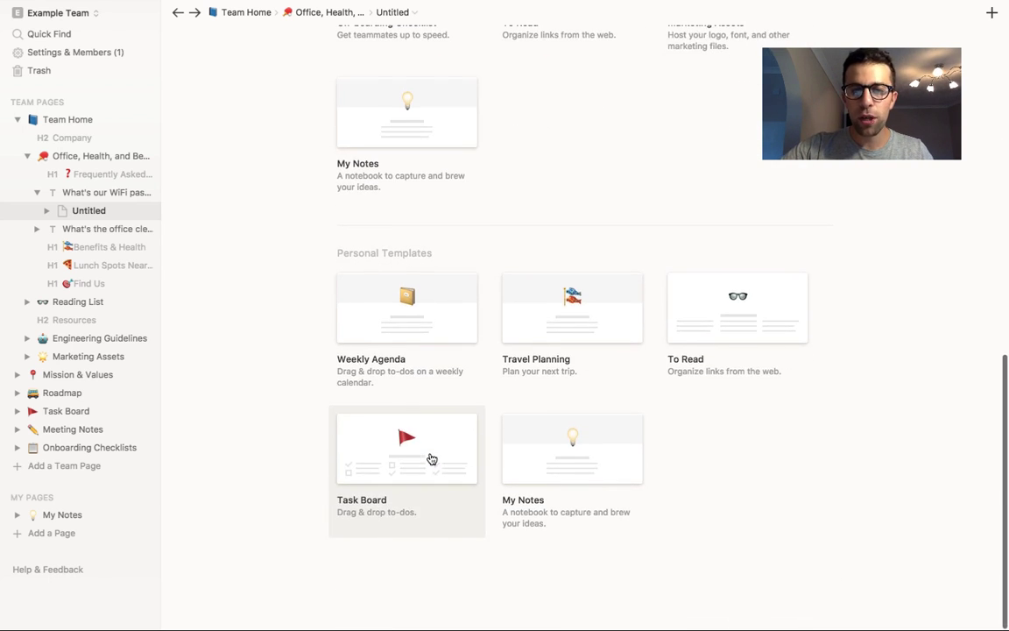
pyautogui.scroll(4, 430, 457)
pyautogui.scroll(10, 430, 457)
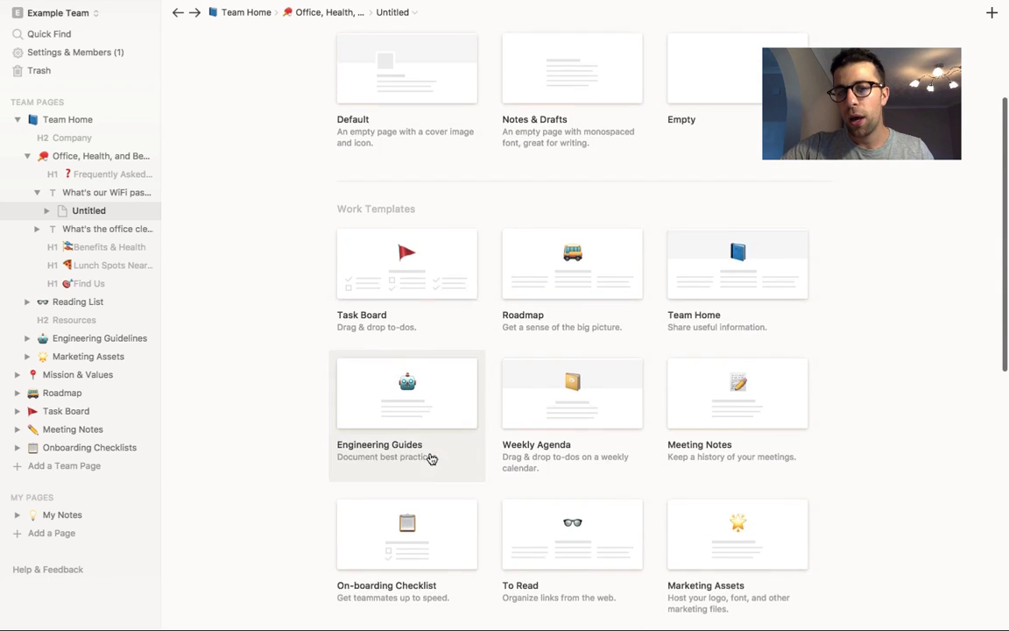
pyautogui.scroll(-12, 430, 457)
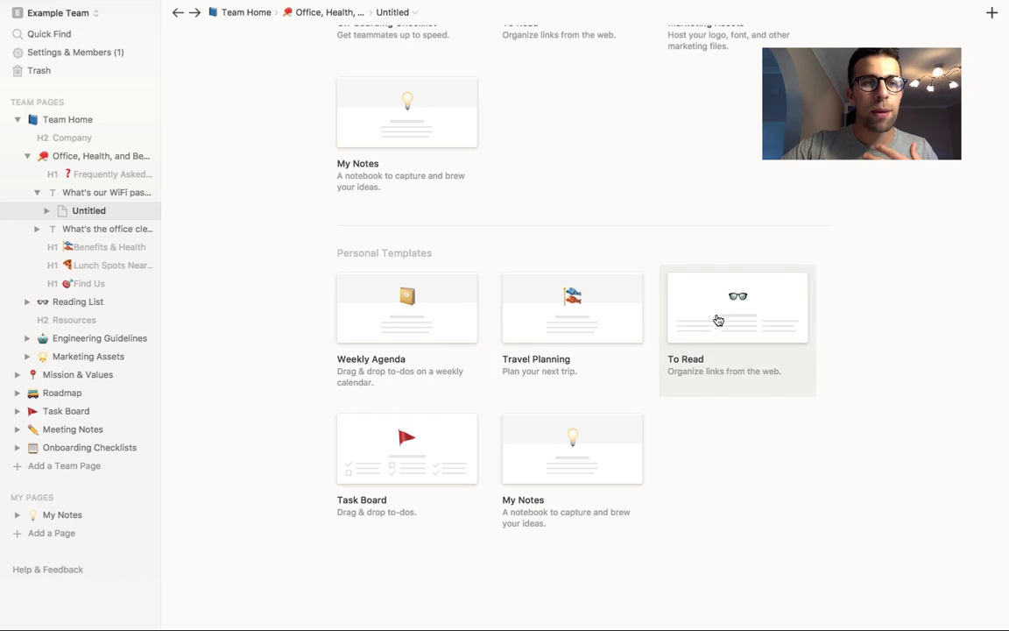
pyautogui.scroll(13, 338, 198)
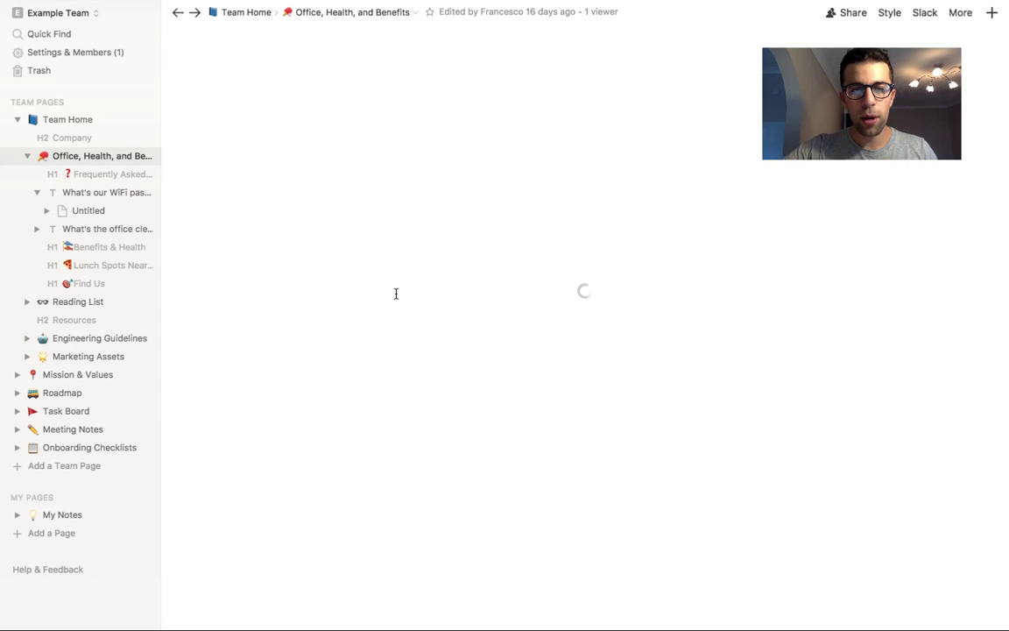
# Step: Apply the Task Board work template to the untitled page under "What's our WiFi password?" and collapse that question in the page tree
pyautogui.scroll(-3, 452, 394)
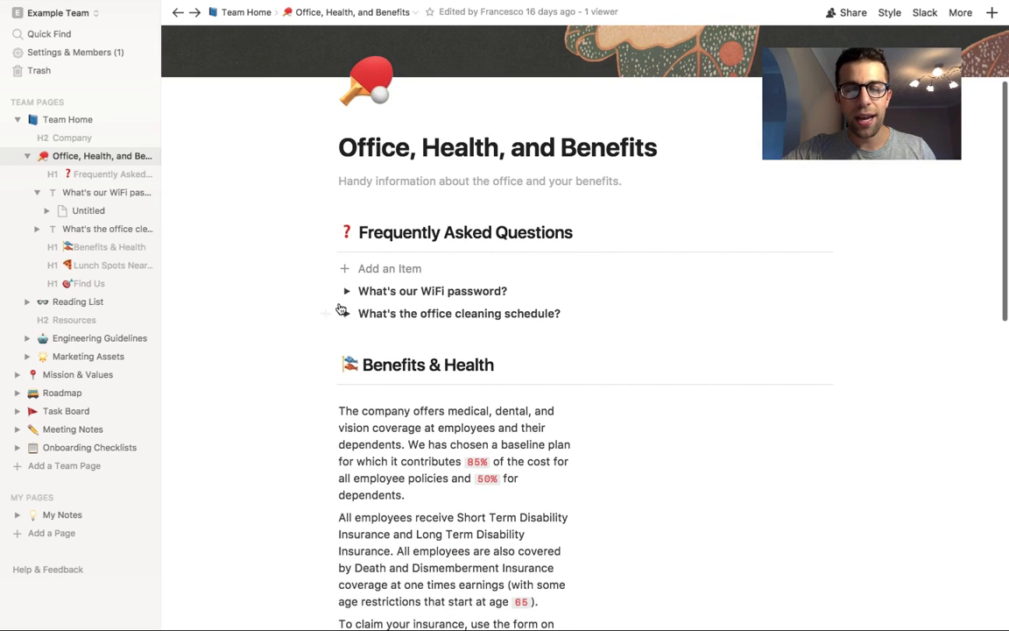
pyautogui.click(346, 291)
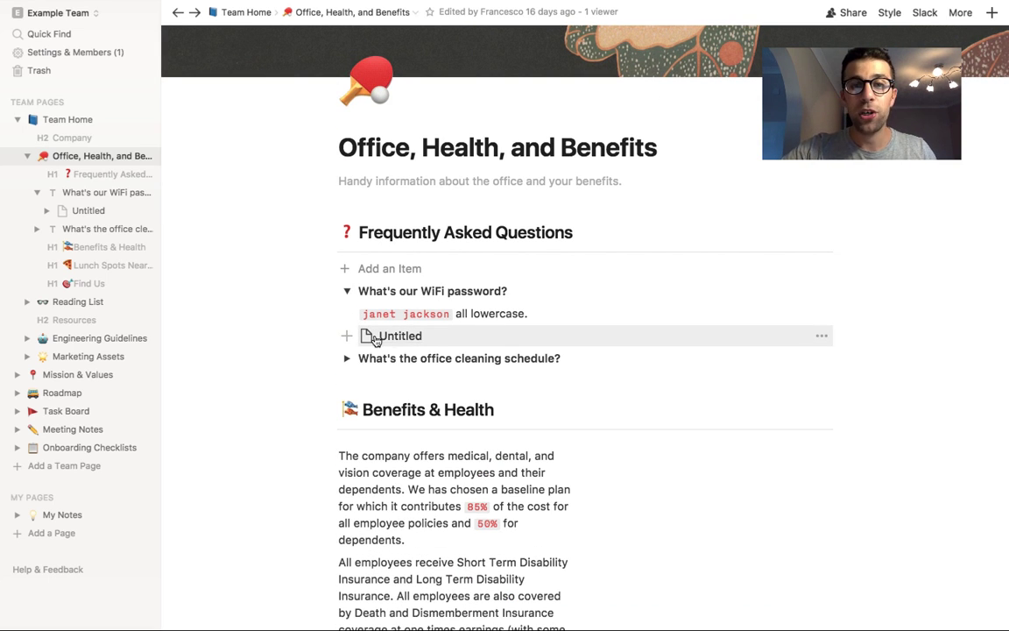
pyautogui.click(375, 339)
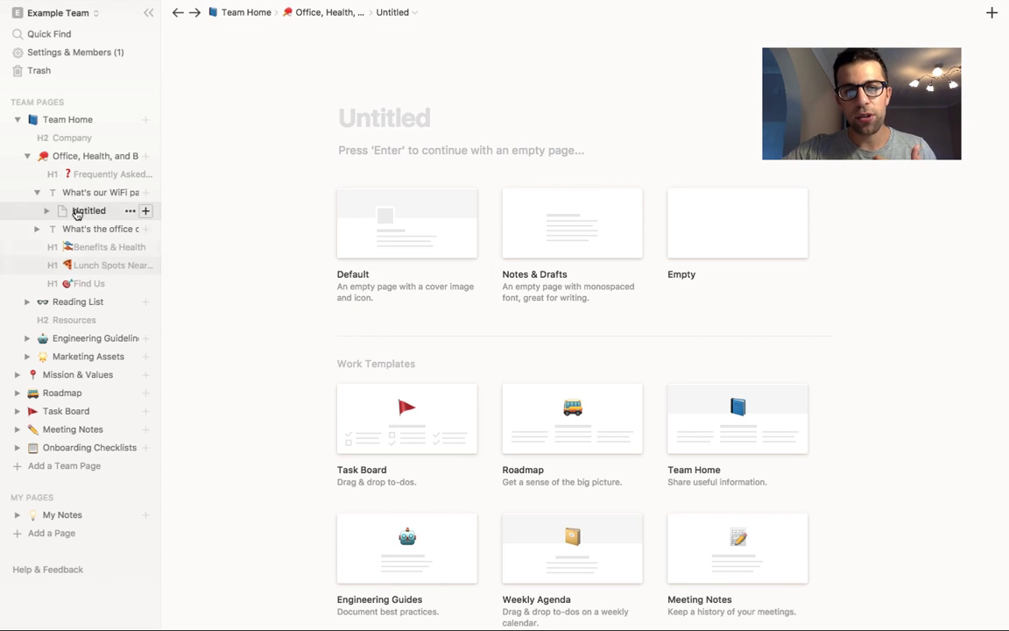
pyautogui.scroll(-3, 471, 402)
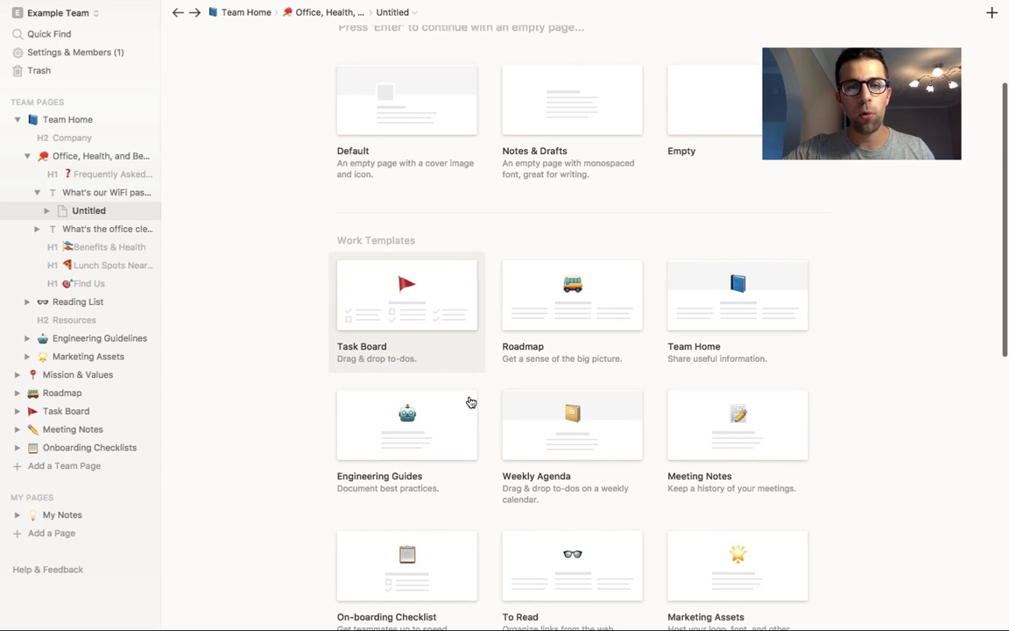
pyautogui.click(431, 312)
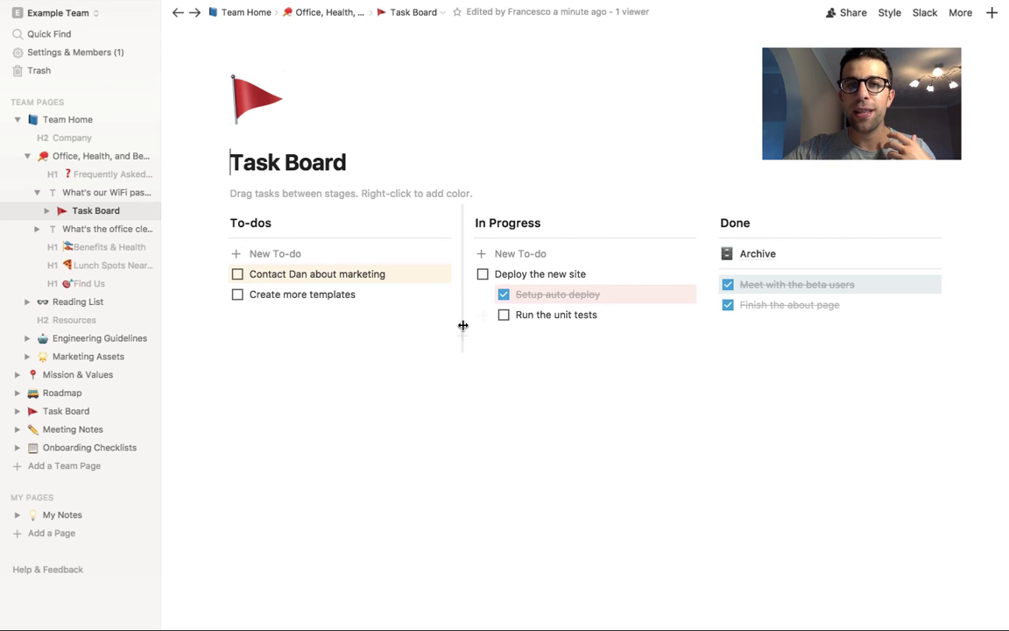
pyautogui.moveTo(448, 324)
pyautogui.mouseDown()
pyautogui.moveTo(376, 317)
pyautogui.moveTo(534, 327)
pyautogui.moveTo(451, 324)
pyautogui.mouseUp()
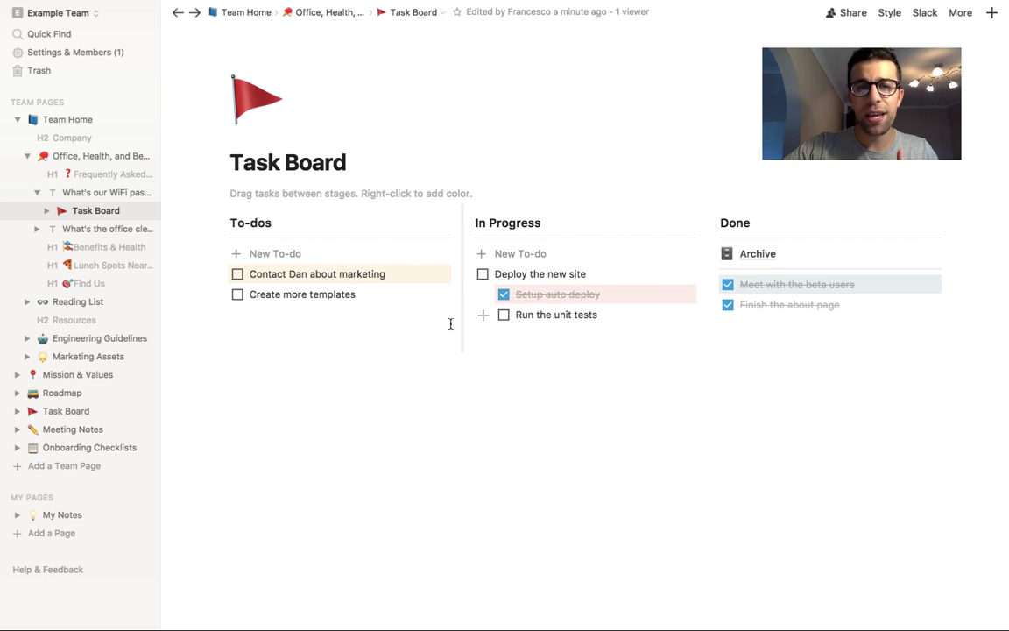
pyautogui.click(37, 192)
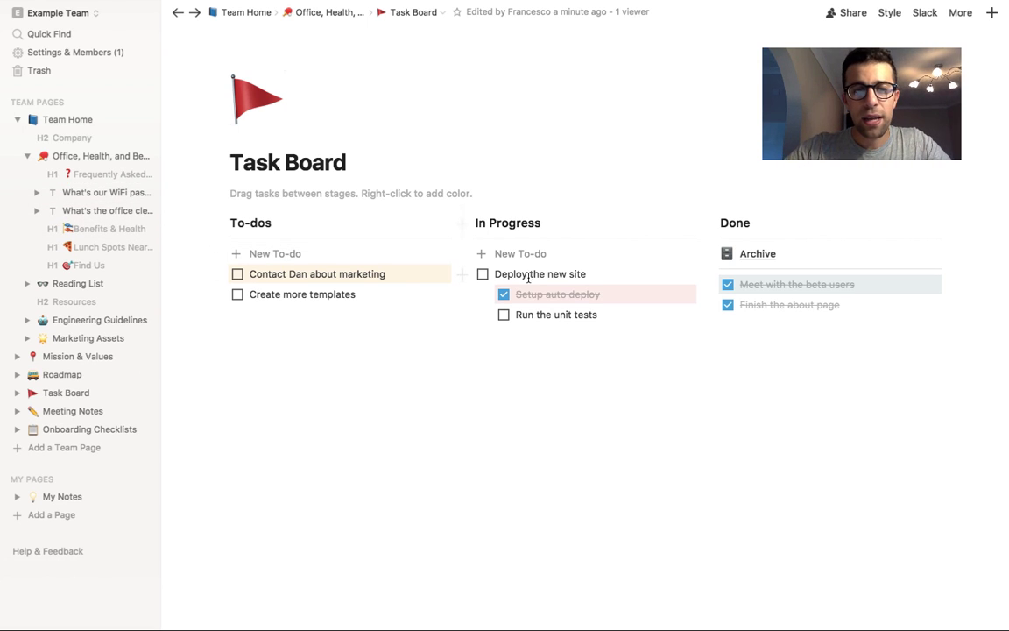
# Step: Add an empty to-do below "Create more templates" and browse the slash commands for adding, converting and coloring blocks
pyautogui.press('Return')
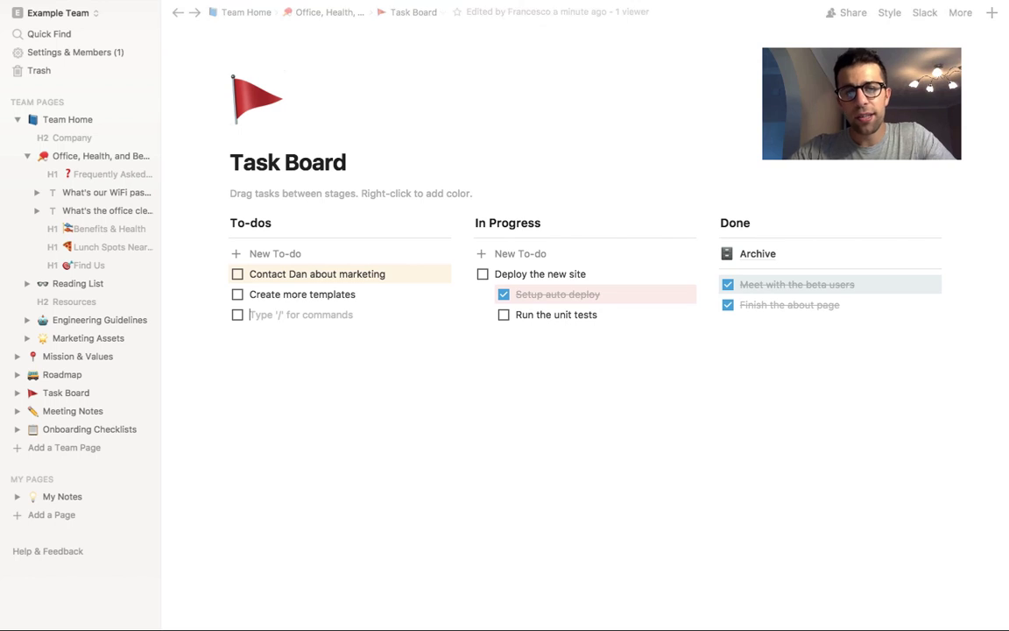
pyautogui.write('/')
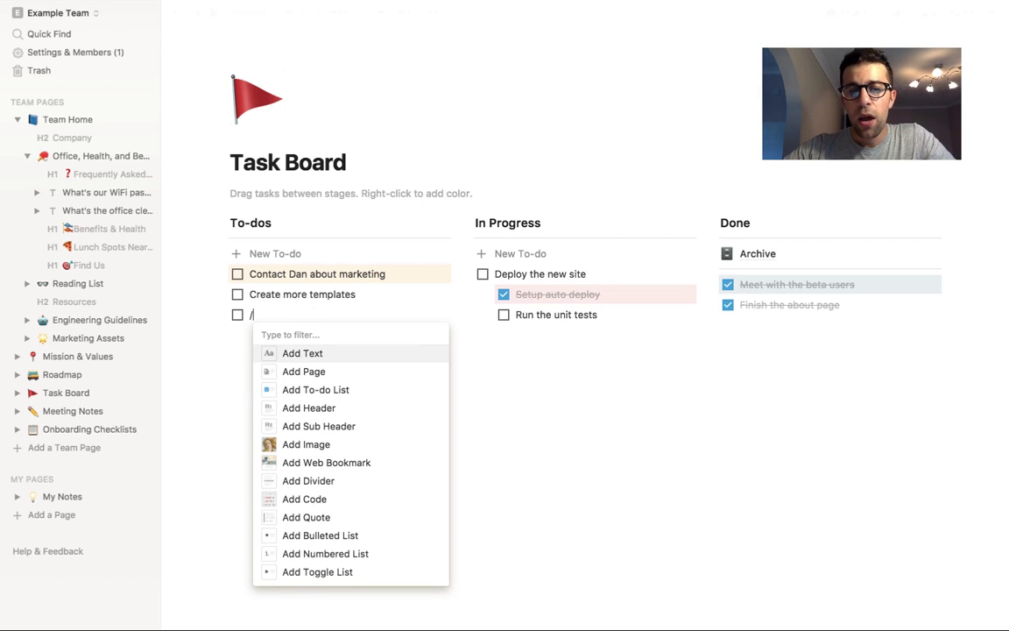
pyautogui.scroll(-5, 332, 395)
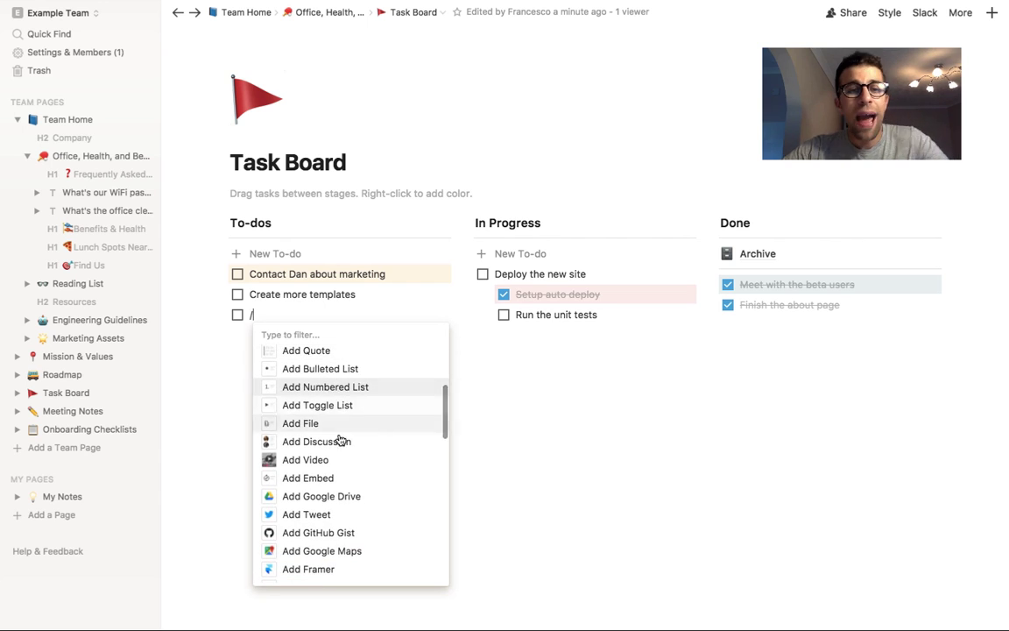
pyautogui.scroll(-5, 338, 441)
pyautogui.scroll(-4, 345, 454)
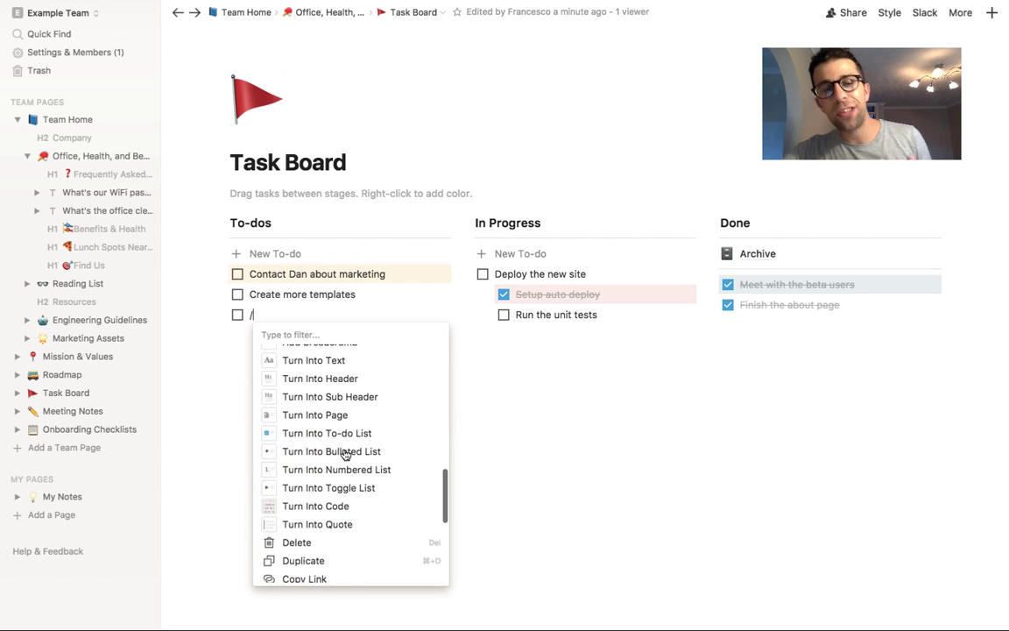
pyautogui.scroll(15, 345, 453)
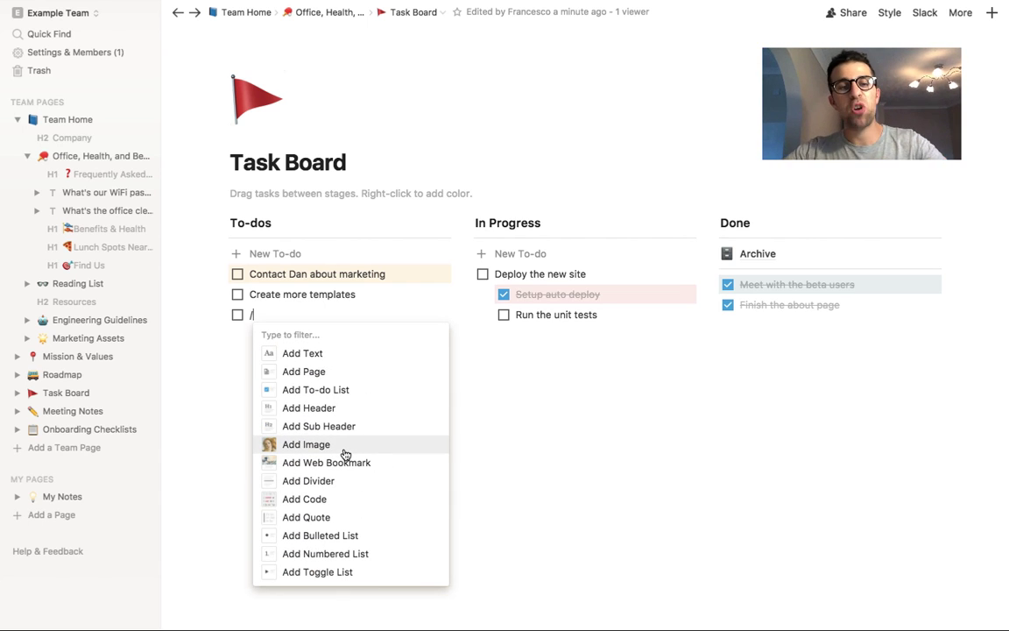
pyautogui.scroll(-8, 350, 451)
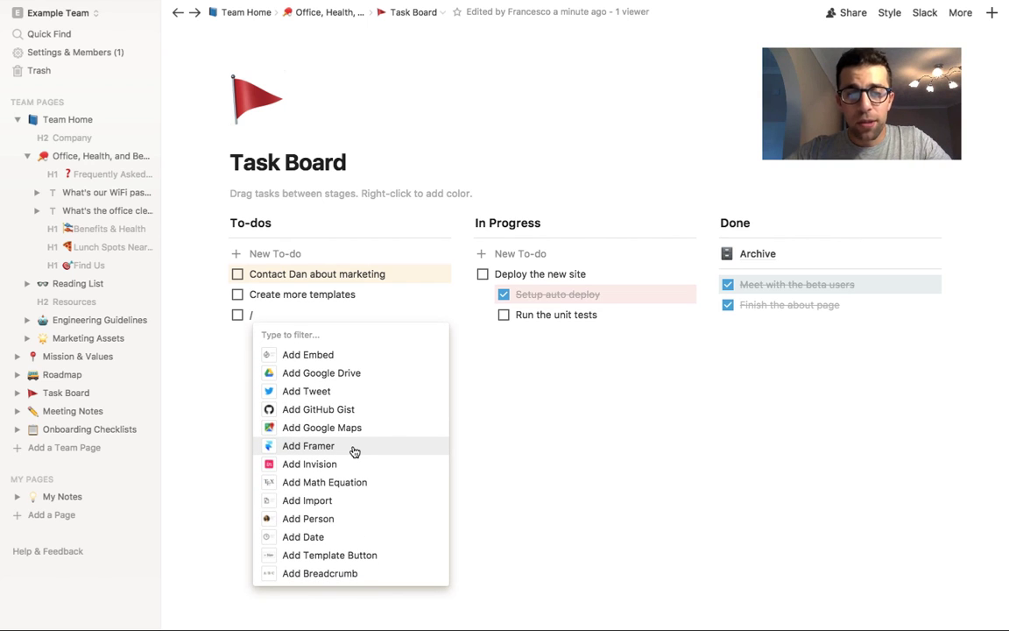
pyautogui.scroll(-10, 354, 451)
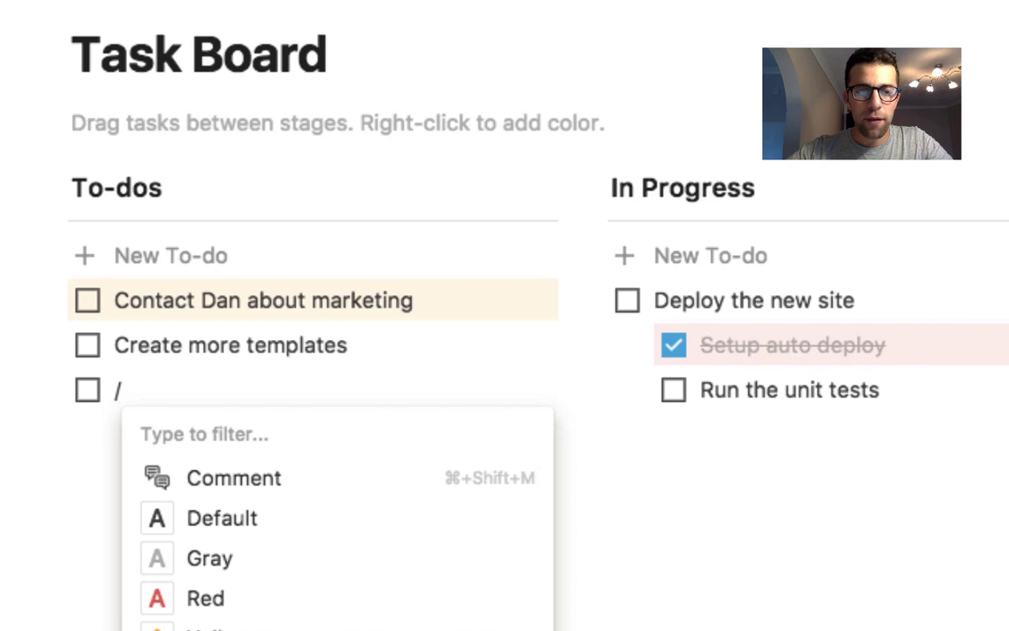
pyautogui.scroll(1, 226, 510)
pyautogui.scroll(-1, 226, 510)
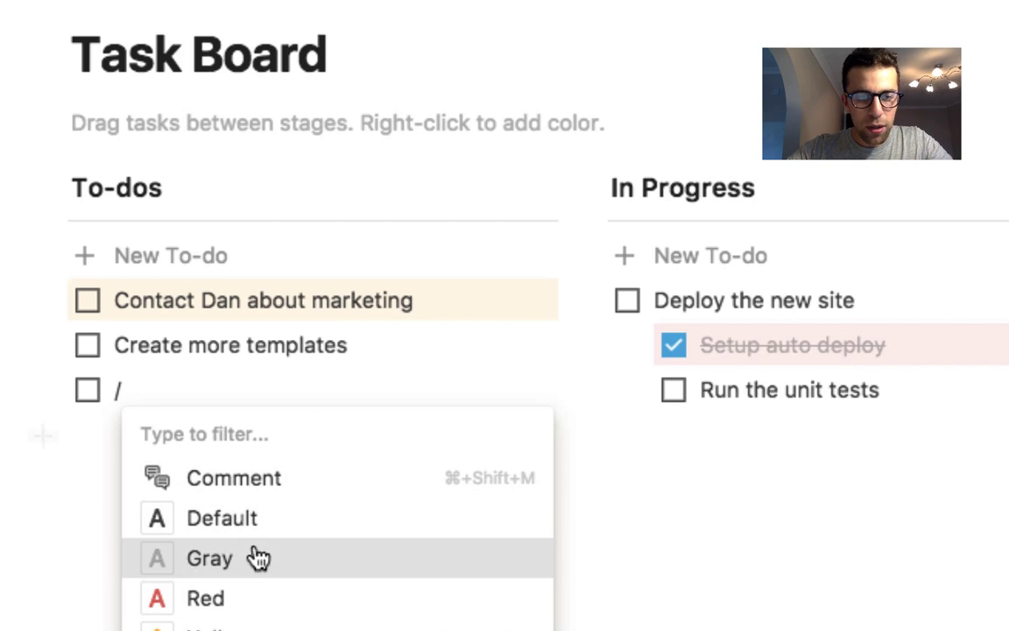
# Step: Filter the slash commands by "twe", clear the entry and turn the empty to-do into a plain text line
pyautogui.press('BackSpace')
pyautogui.write('/twe')
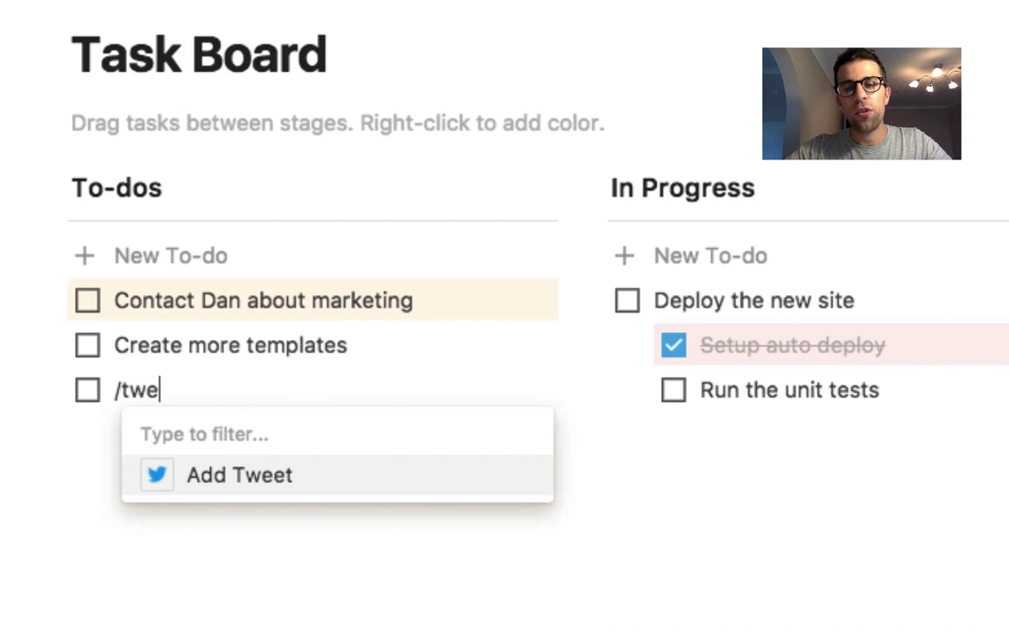
pyautogui.press('BackSpace')
pyautogui.press('BackSpace')
pyautogui.press('BackSpace')
pyautogui.press('BackSpace')
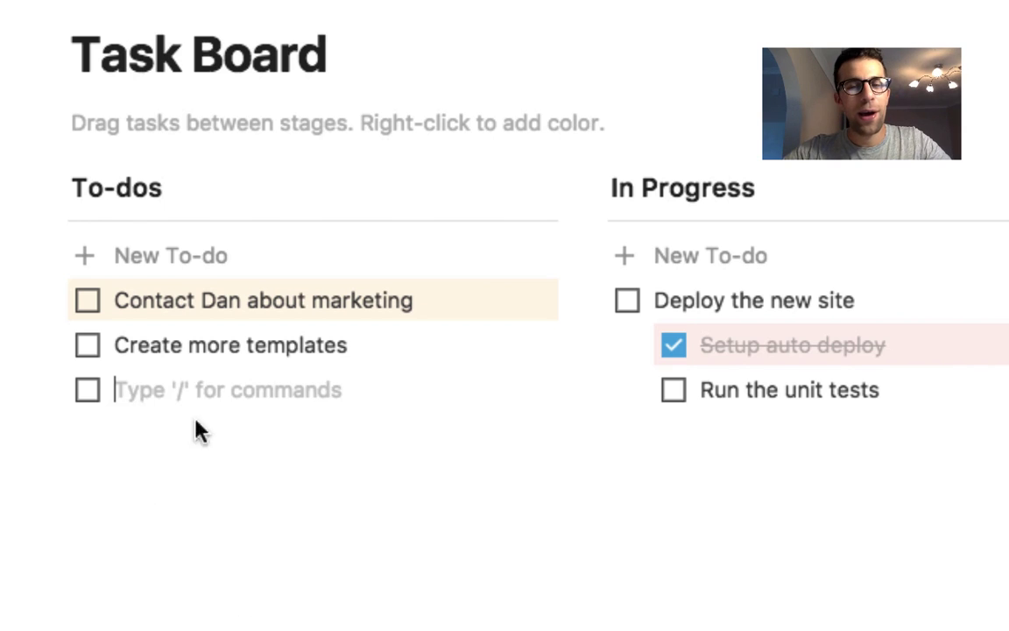
pyautogui.press('BackSpace')
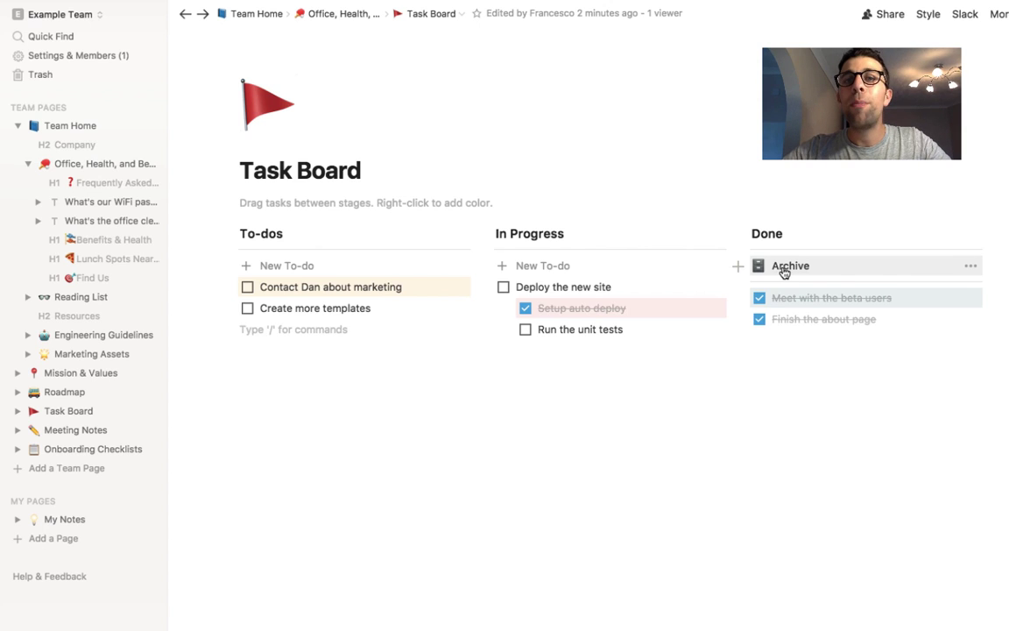
# Step: Open the Archive page in the Done column of the Task Board
pyautogui.click(784, 272)
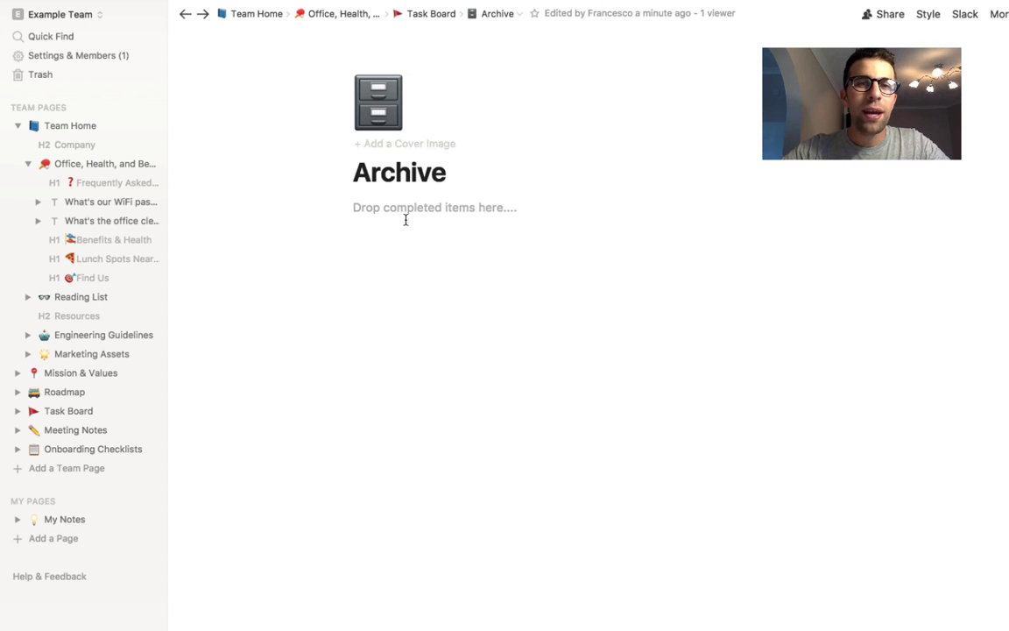
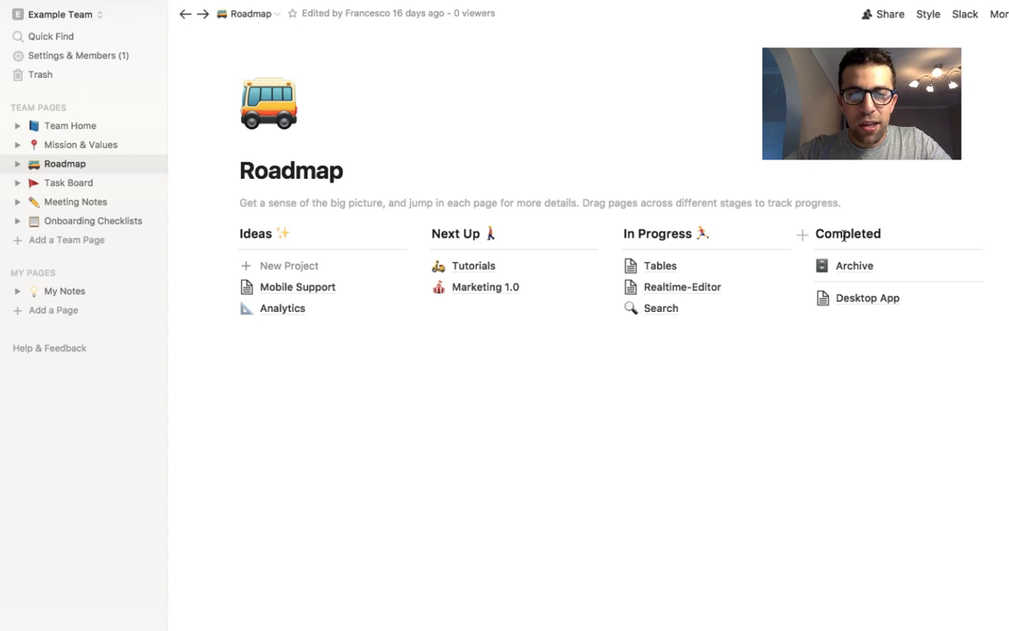
# Step: Add a new meeting to the Meeting Notes team page and open its untitled page
pyautogui.click(78, 202)
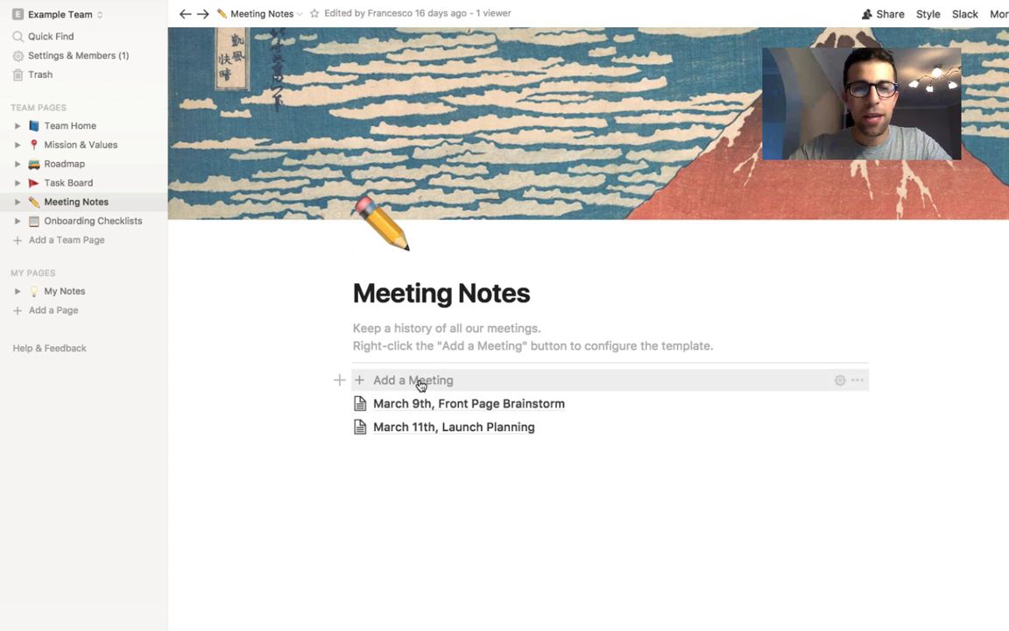
pyautogui.click(420, 385)
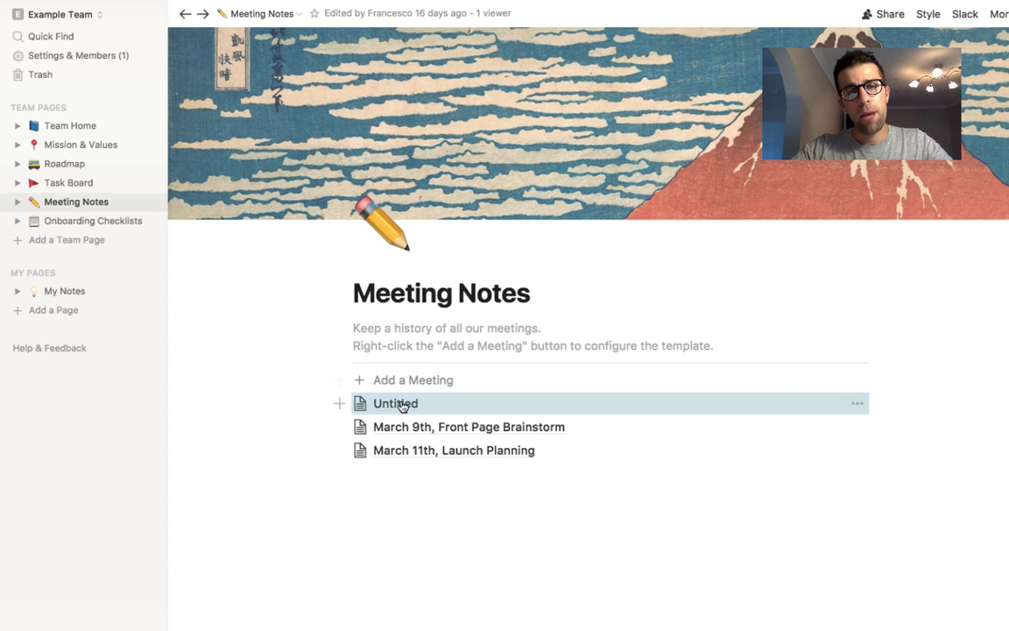
pyautogui.click(382, 405)
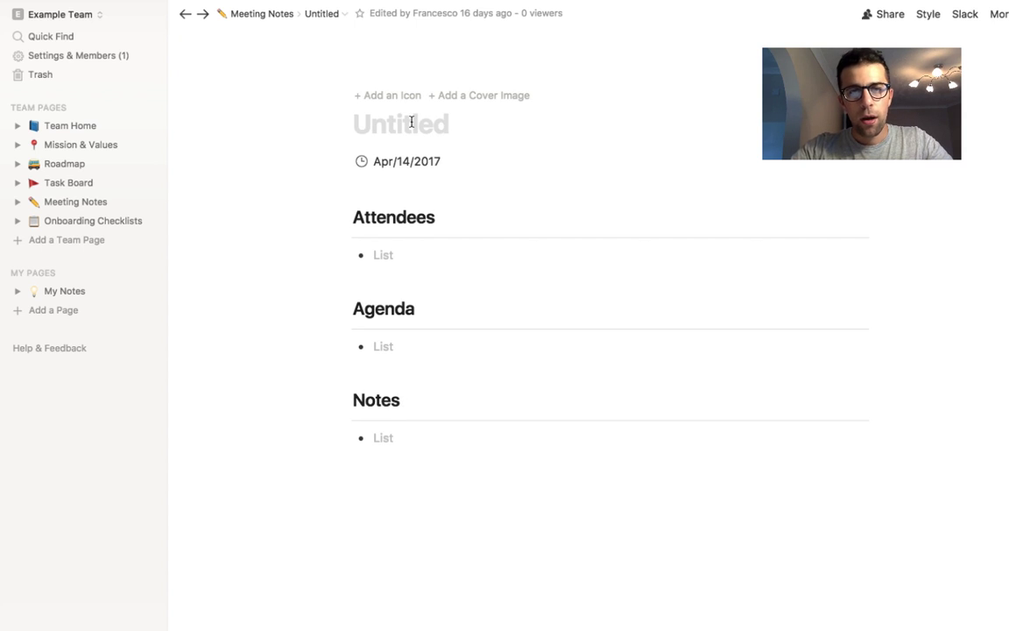
# Step: Title the untitled meeting page "Meeting with" followed by the attendee's first name
pyautogui.write('B')
pyautogui.press('BackSpace')
pyautogui.write('Meeti')
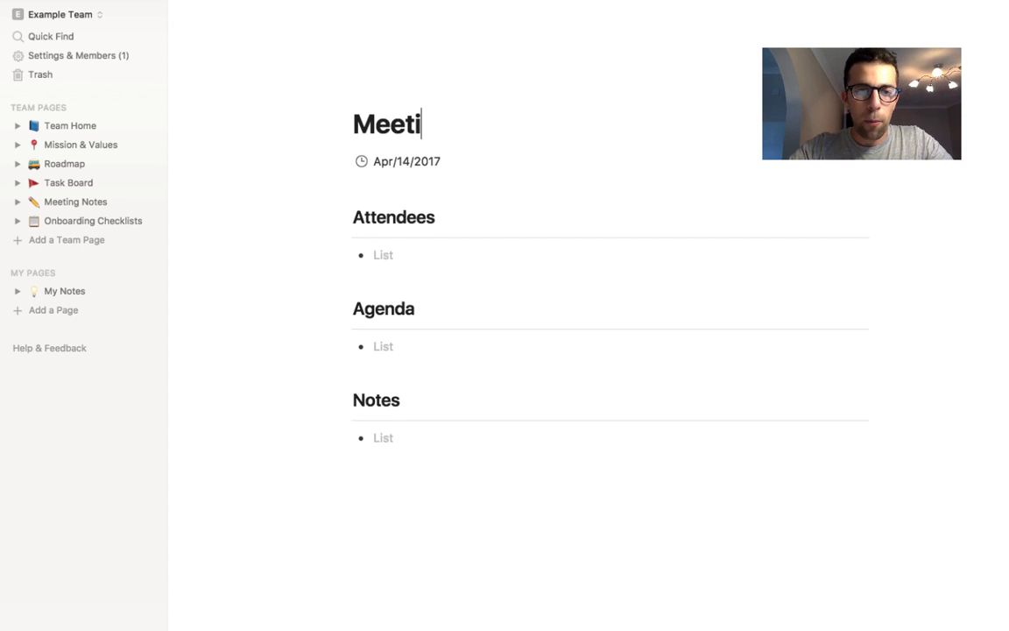
pyautogui.write('ng with Bob')
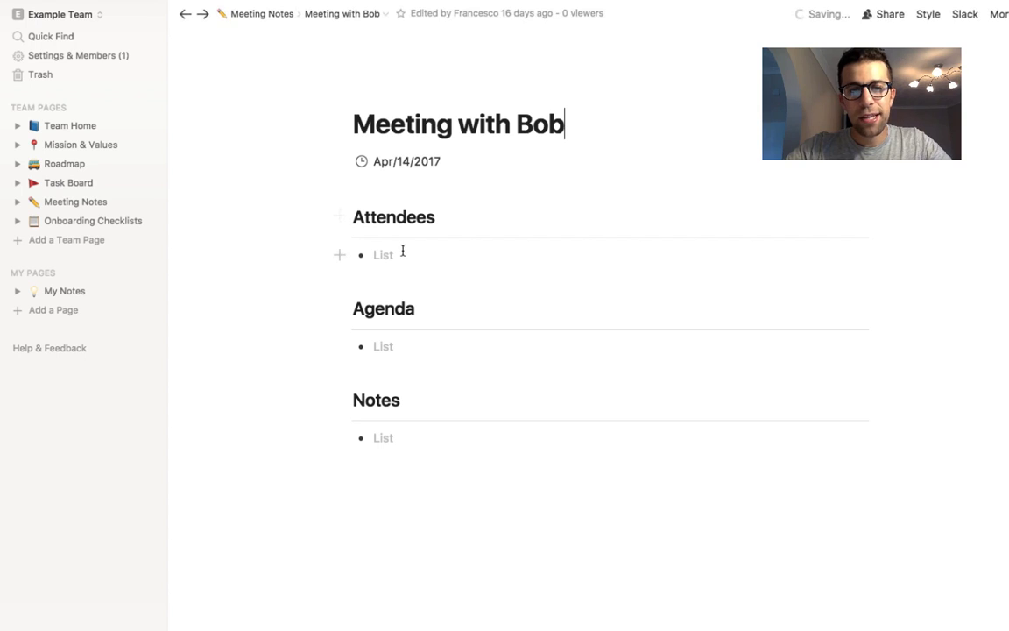
# Step: List the other attendee's first name and "Me" under Attendees, and enter that person's "fun hairstyles" as the Agenda item
pyautogui.click(403, 251)
pyautogui.write('Bob')
pyautogui.press('Return')
pyautogui.write('Me')
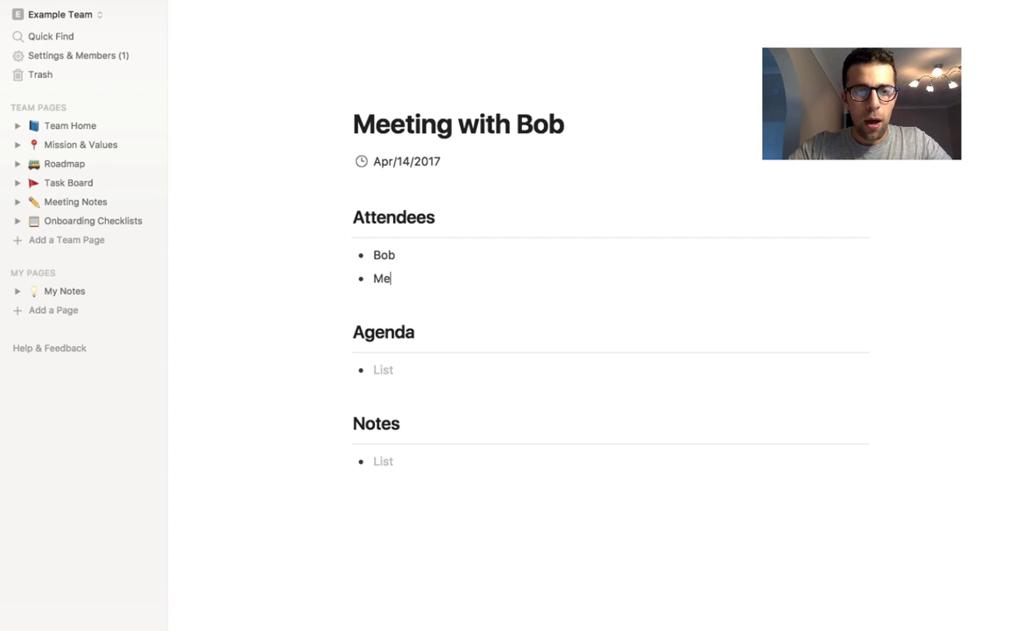
pyautogui.click(382, 368)
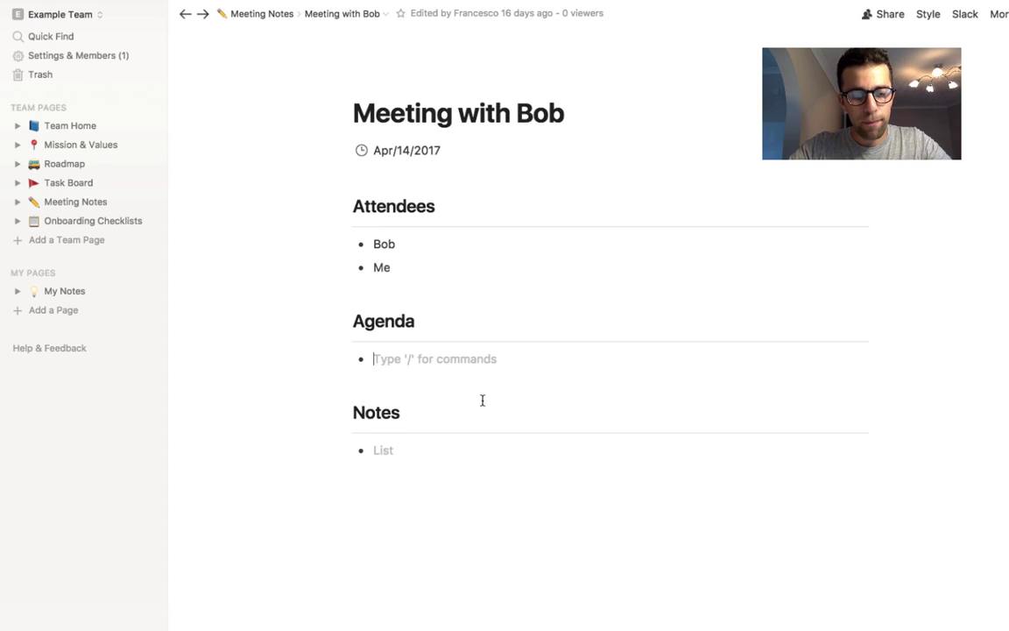
pyautogui.write("Bob's fun hairstyles")
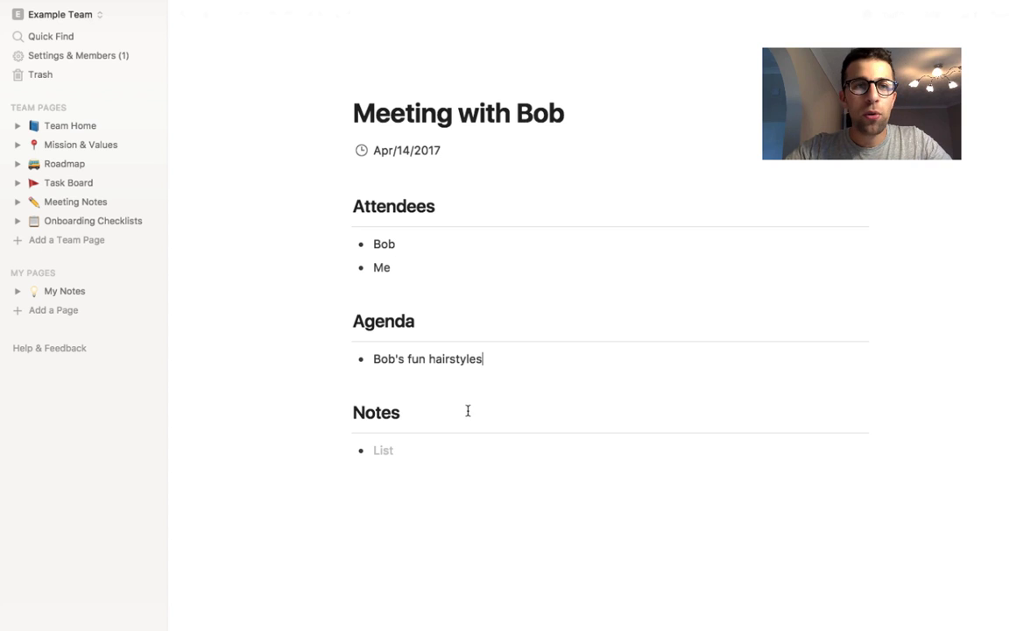
pyautogui.click(428, 450)
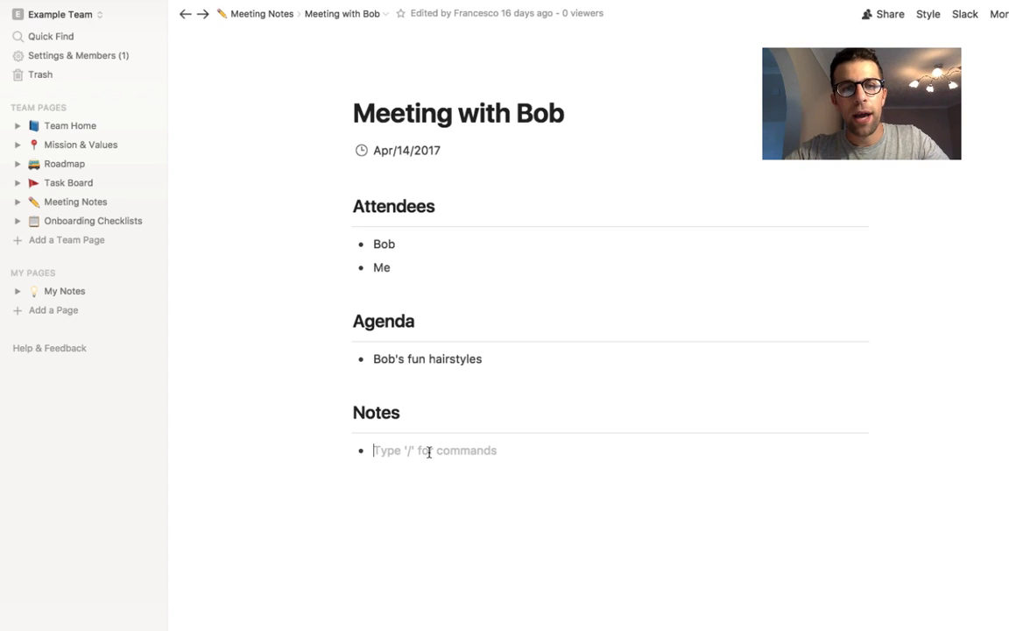
# Step: Go back to the Meeting Notes page, reopen the newly added meeting and return to the list of meetings
pyautogui.click(182, 16)
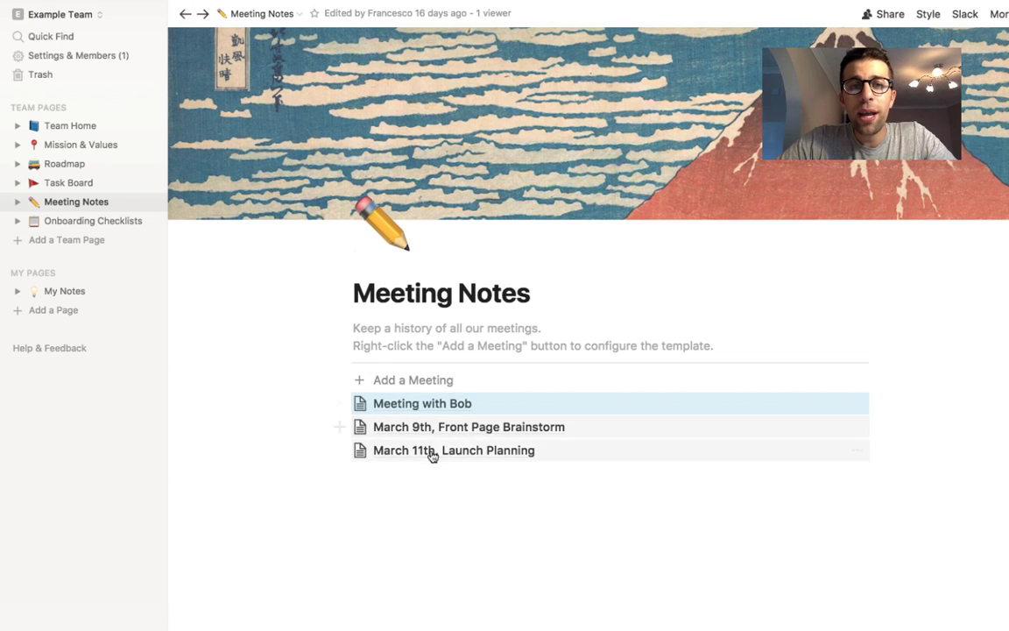
pyautogui.click(420, 404)
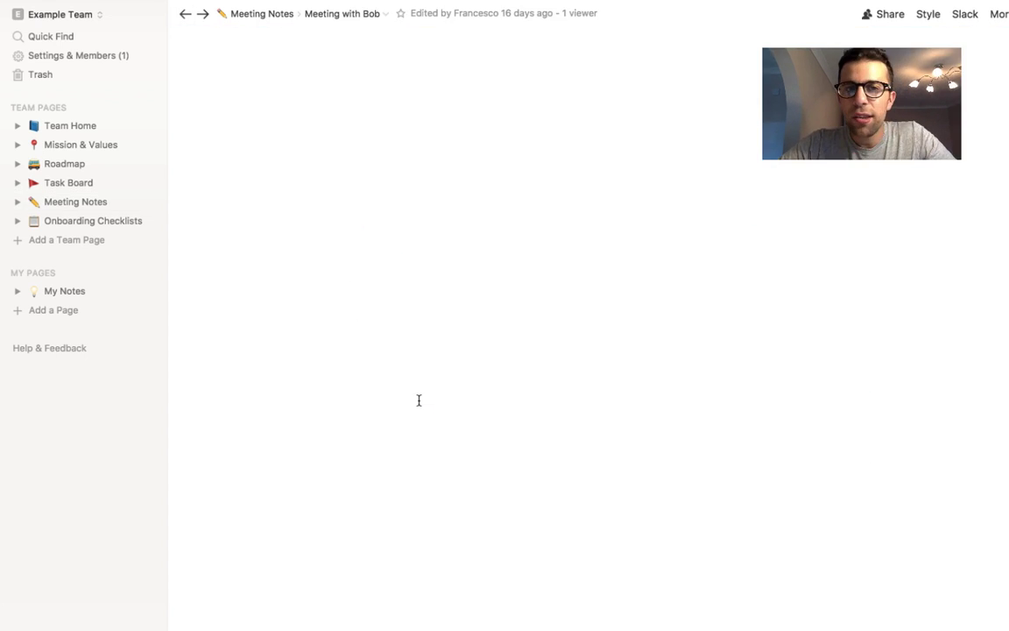
pyautogui.click(187, 16)
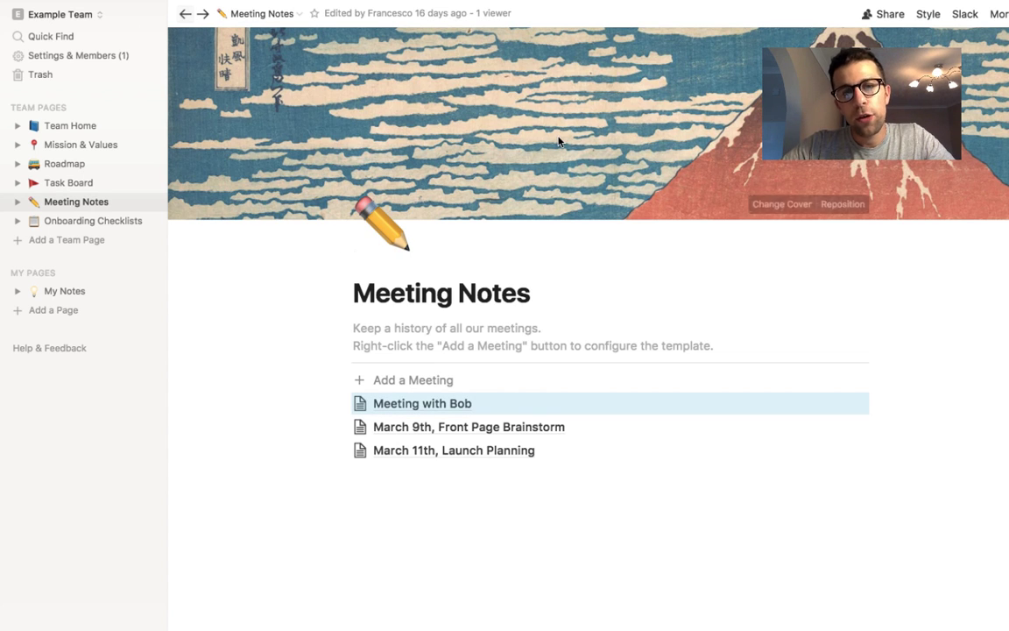
# Step: Open the Onboarding Checklists team page and look through the checklist of the member under In Progress: Marketing
pyautogui.click(79, 224)
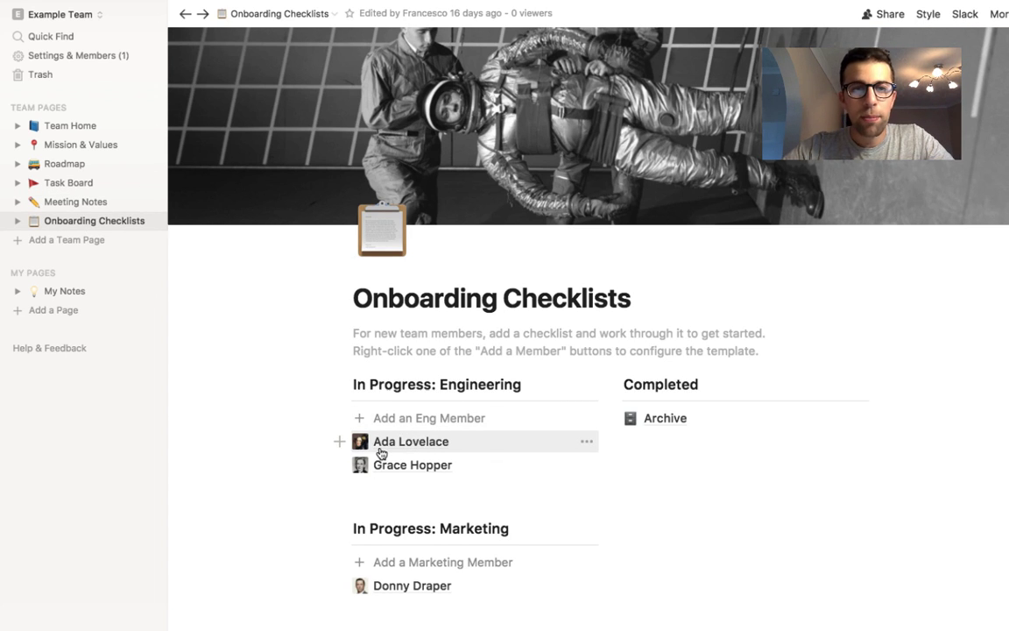
pyautogui.scroll(-3, 383, 453)
pyautogui.scroll(-2, 388, 466)
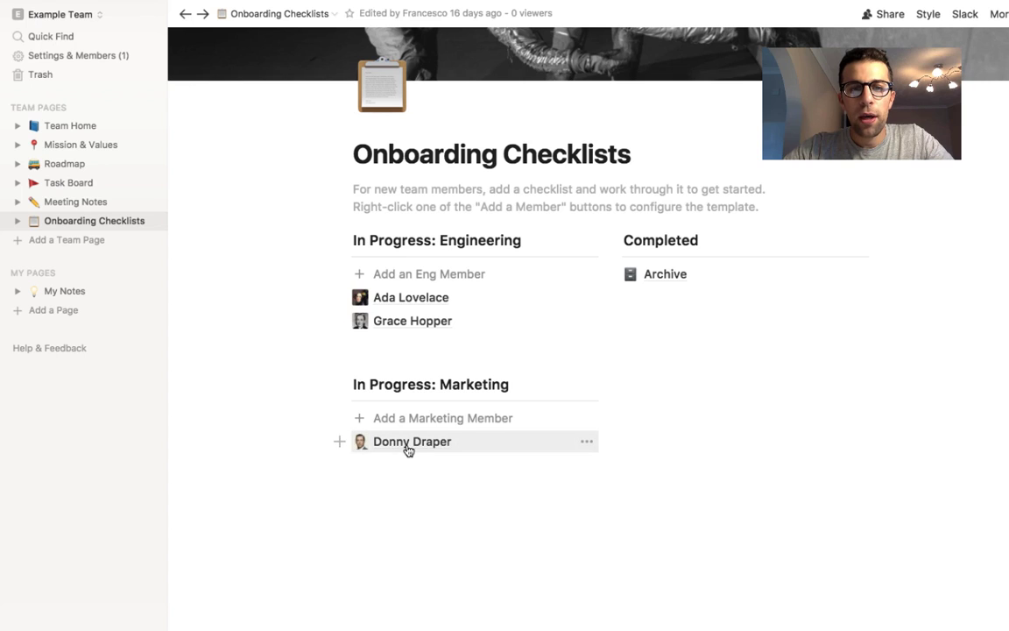
pyautogui.click(407, 443)
pyautogui.scroll(-2, 483, 382)
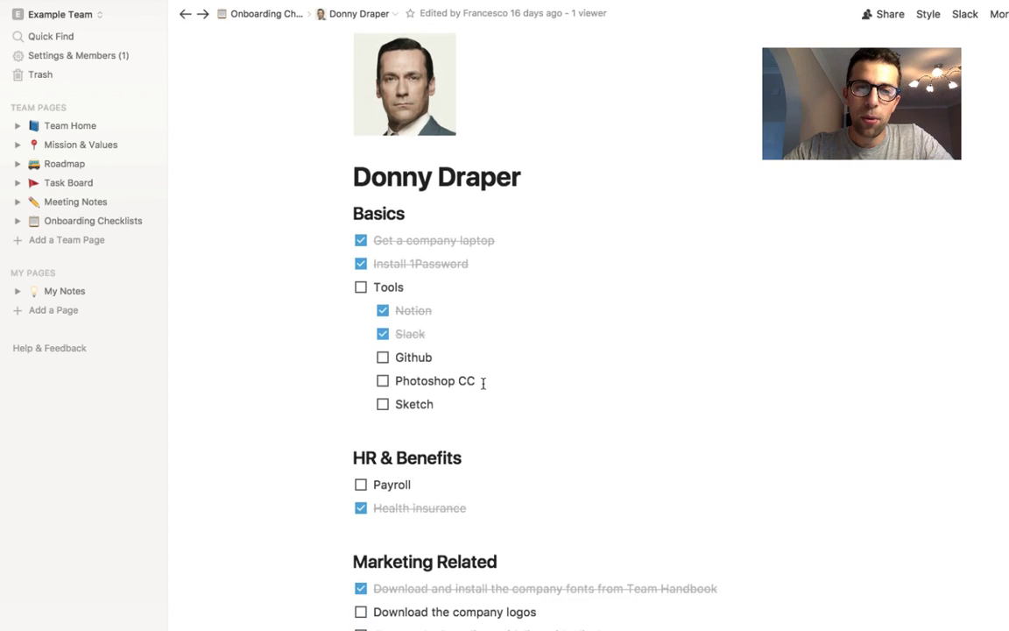
pyautogui.scroll(-3, 483, 383)
pyautogui.scroll(4, 482, 383)
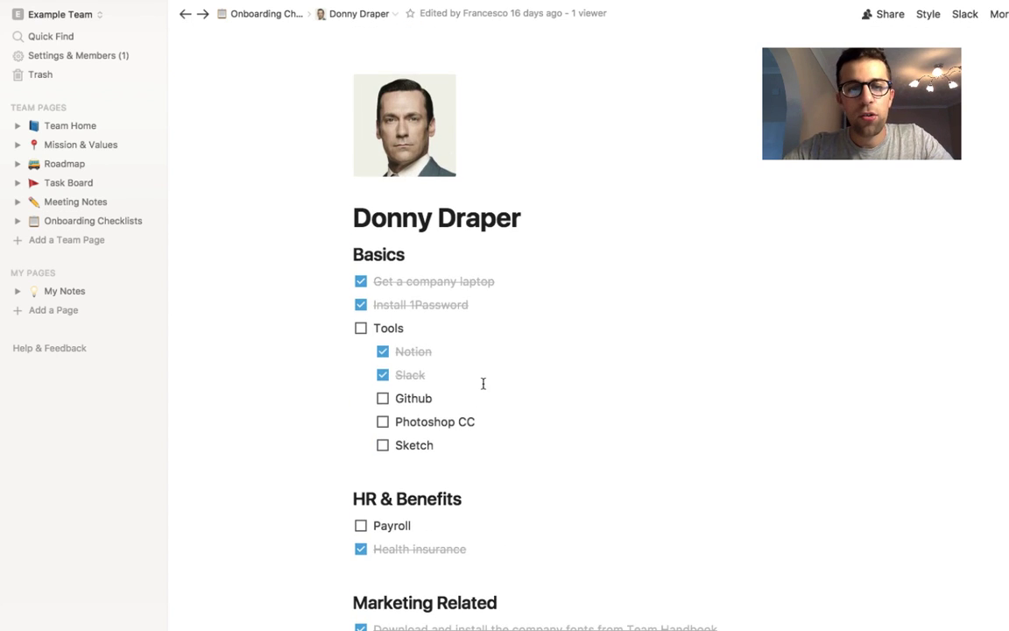
pyautogui.scroll(-5, 418, 364)
pyautogui.scroll(5, 417, 364)
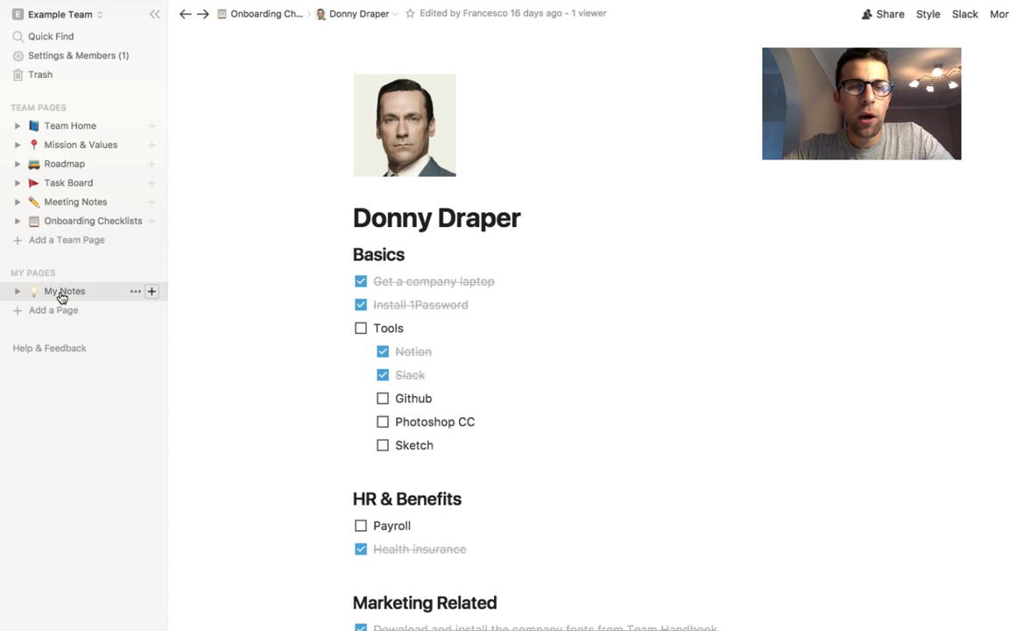
# Step: Switch from the Example Team workspace to the Personal workspace and look through its Travel Planning page
pyautogui.click(77, 14)
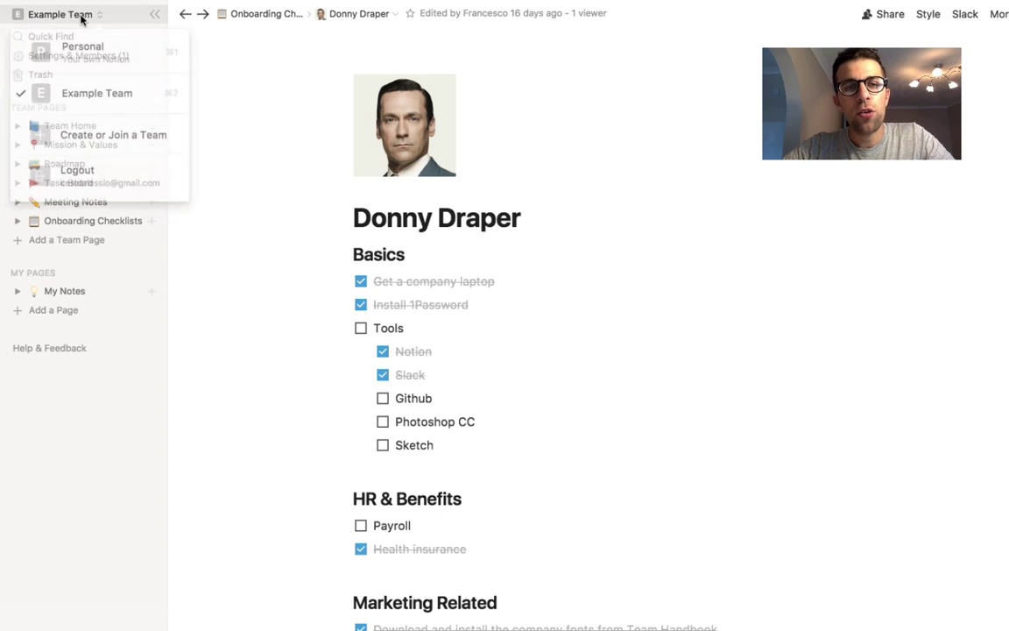
pyautogui.click(81, 52)
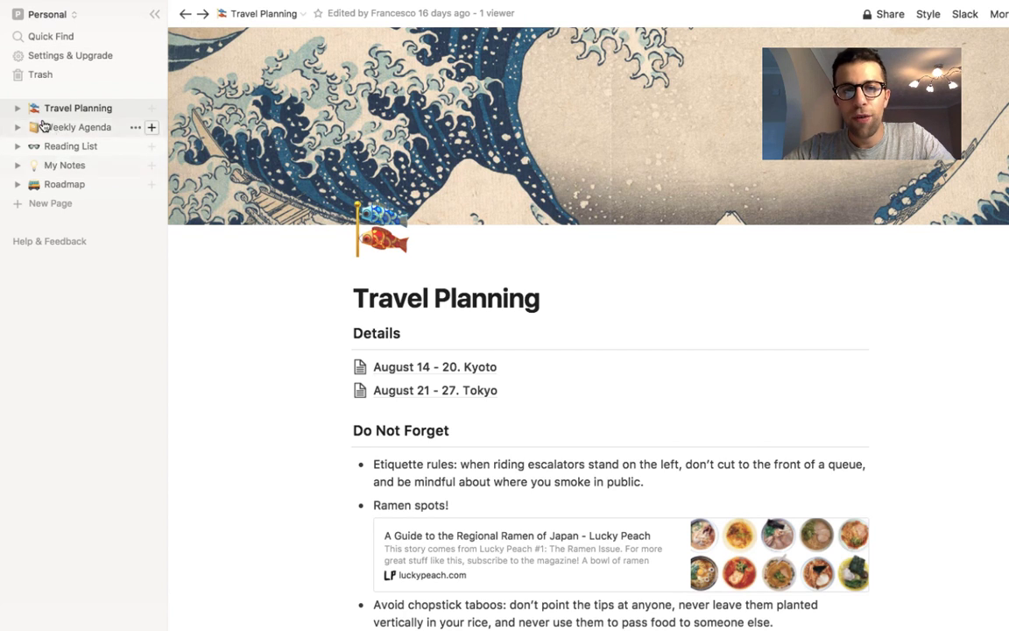
pyautogui.scroll(-4, 451, 360)
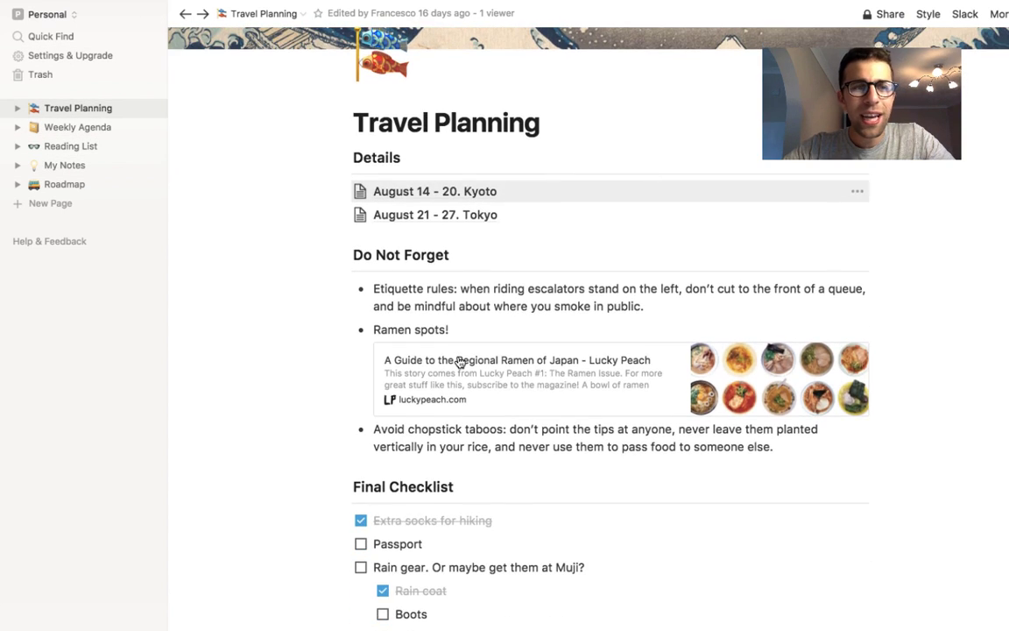
pyautogui.scroll(5, 457, 355)
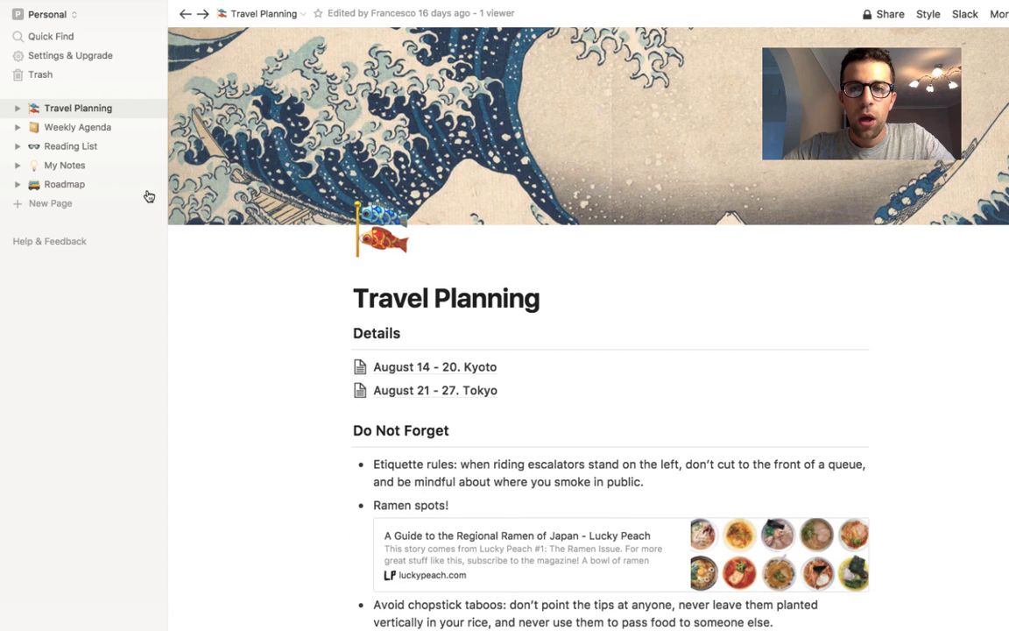
# Step: Open the Weekly Agenda page and look over the items in its day columns
pyautogui.click(112, 127)
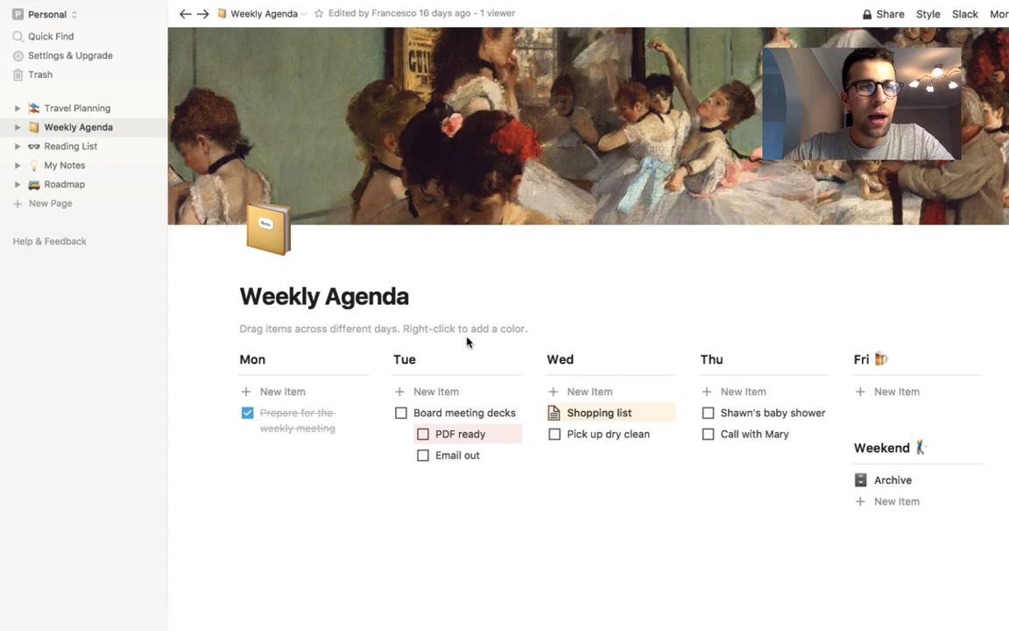
pyautogui.scroll(-1, 492, 389)
pyautogui.scroll(1, 491, 386)
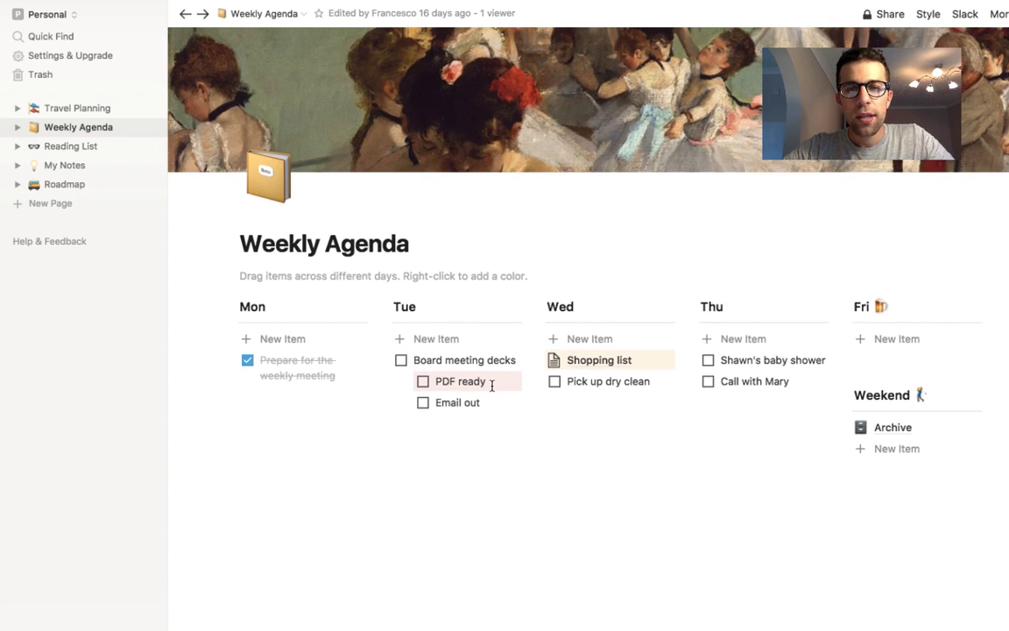
# Step: Browse the saved articles on the Reading List page, and view the My Notes and Roadmap pages
pyautogui.click(84, 147)
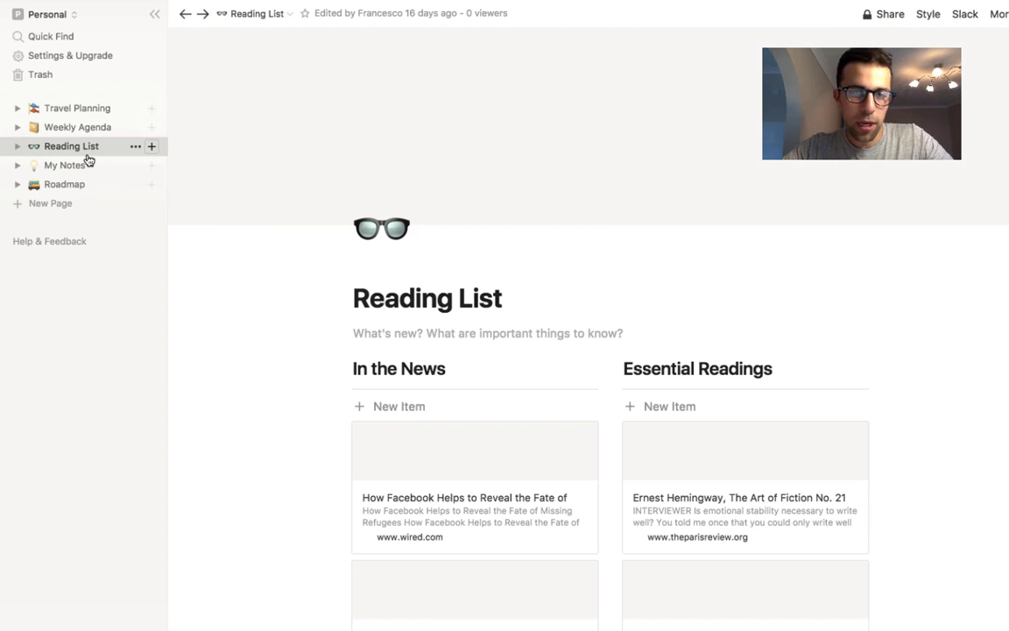
pyautogui.scroll(-6, 412, 340)
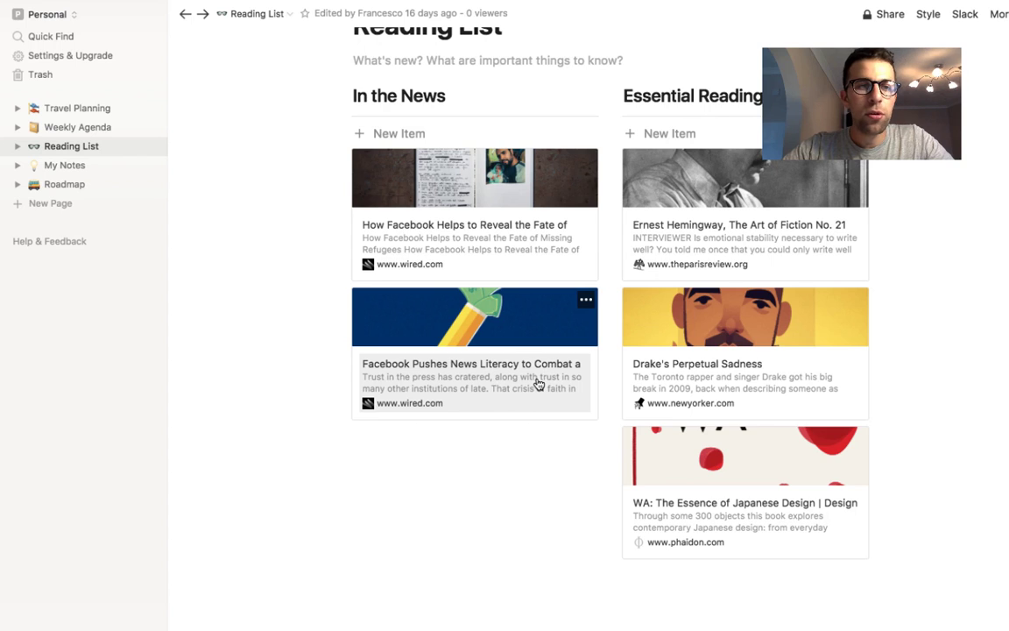
pyautogui.scroll(6, 539, 383)
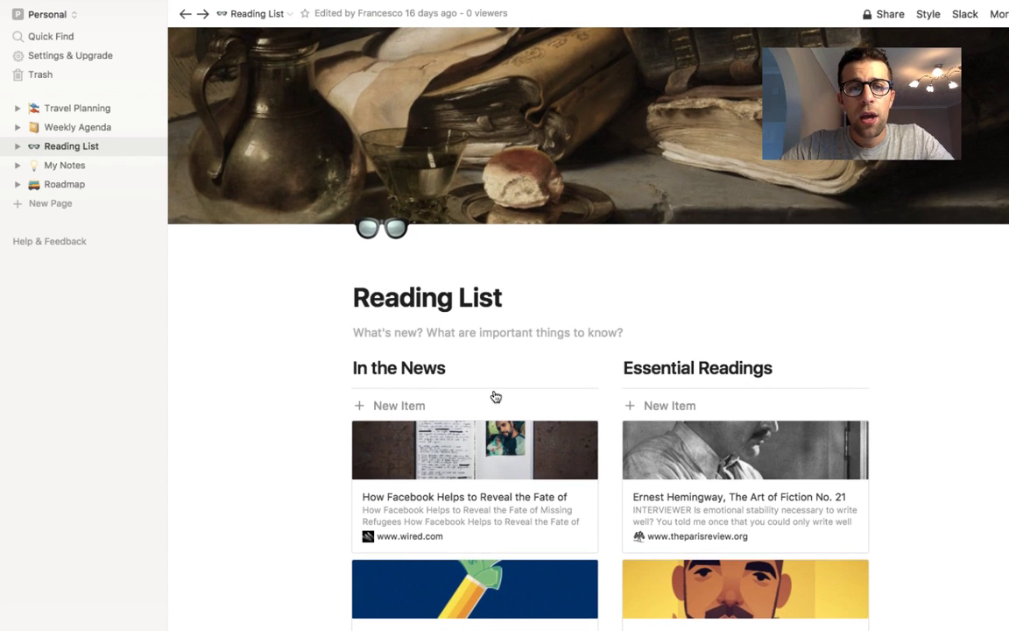
pyautogui.click(79, 164)
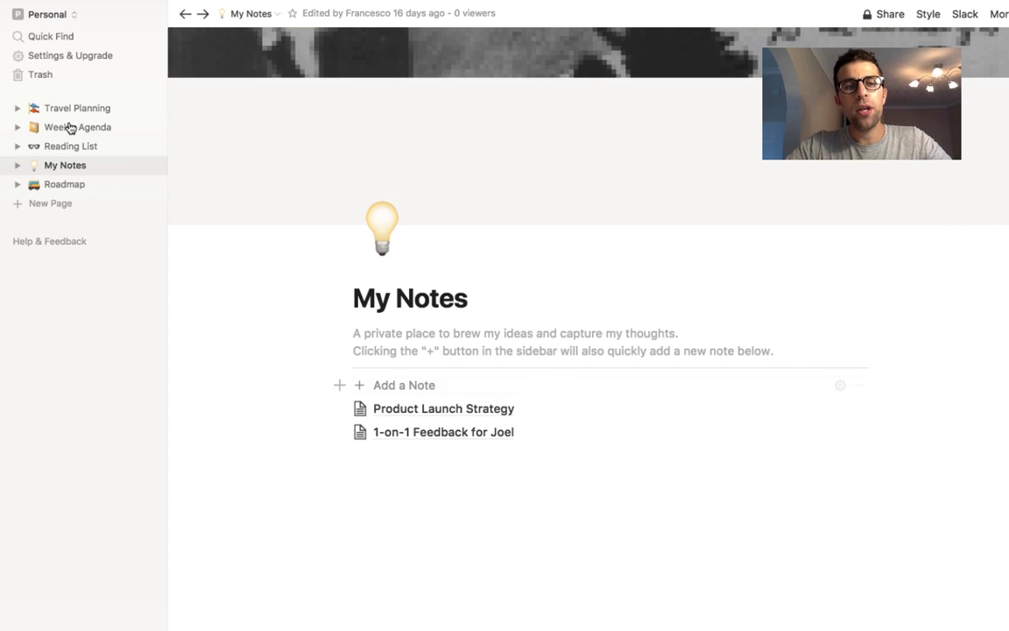
pyautogui.click(56, 182)
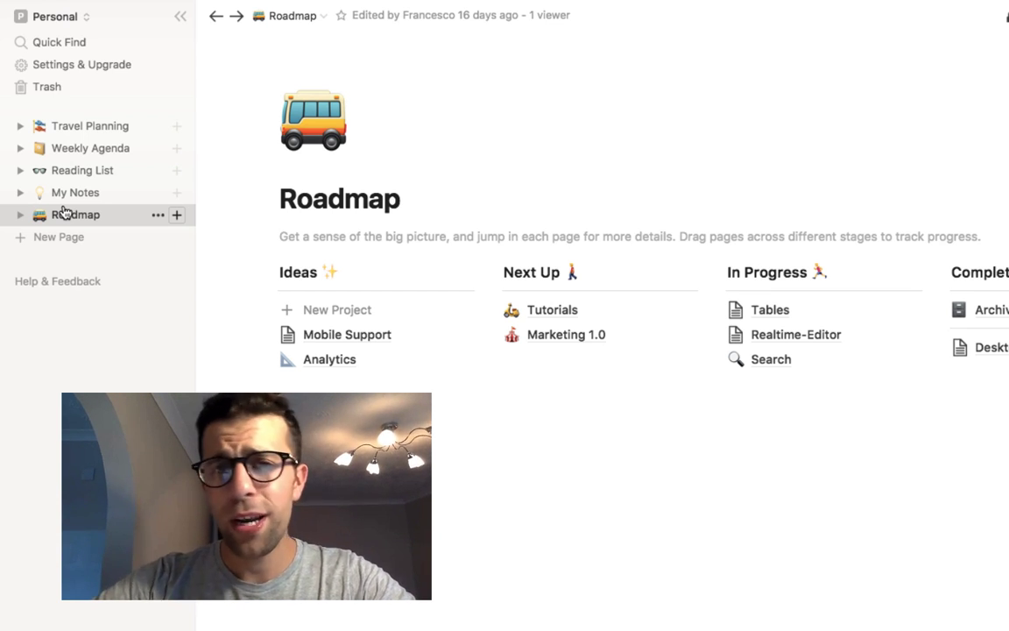
# Step: Search the workspace for "analytics" with Quick Find and open the Analytics page under Roadmap
pyautogui.click(77, 49)
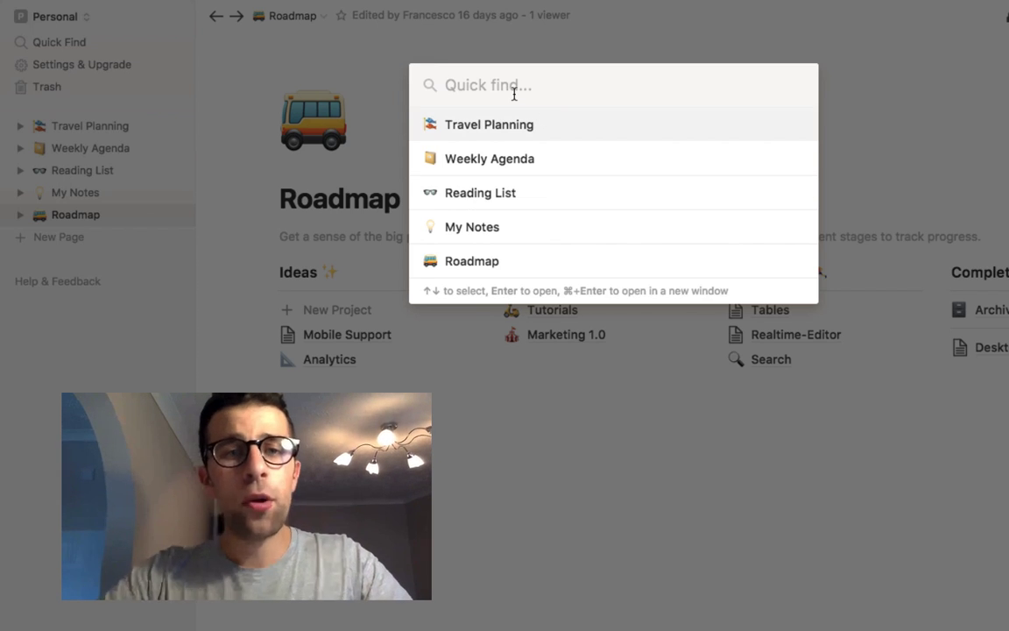
pyautogui.write('a')
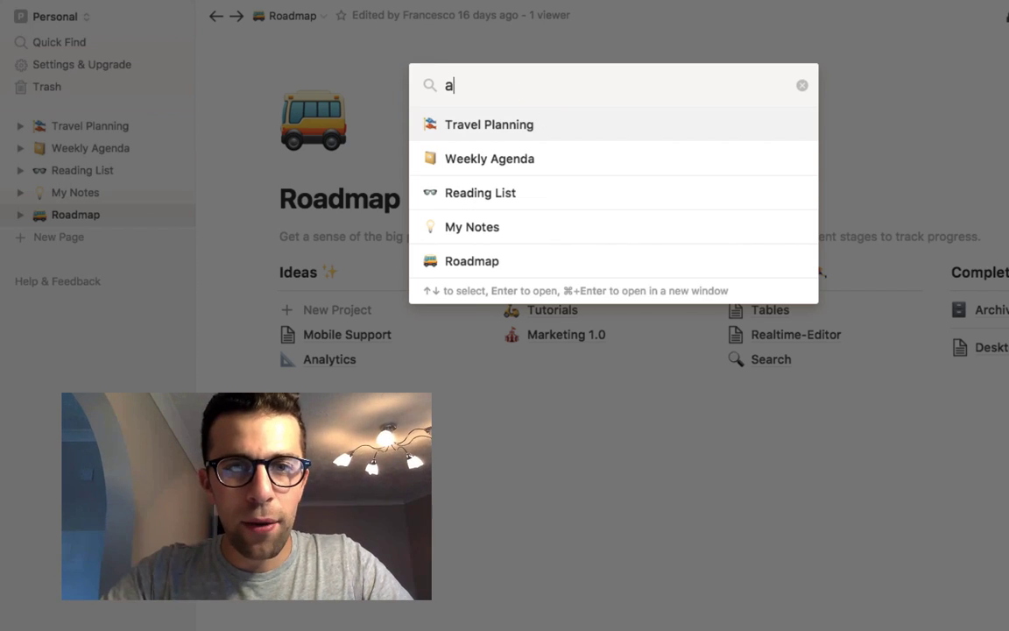
pyautogui.write('nalytics')
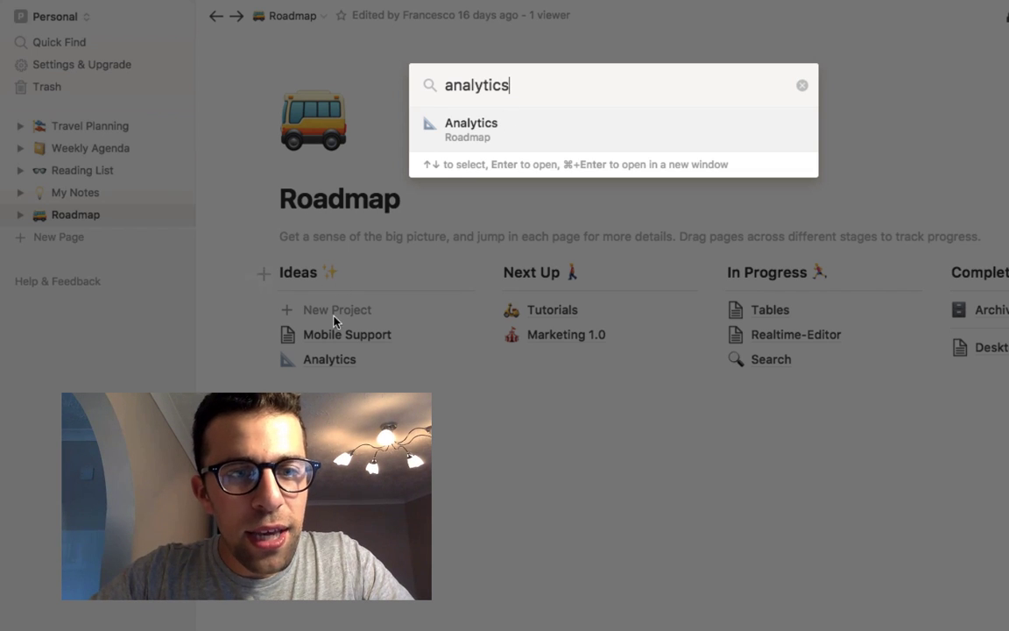
pyautogui.click(502, 133)
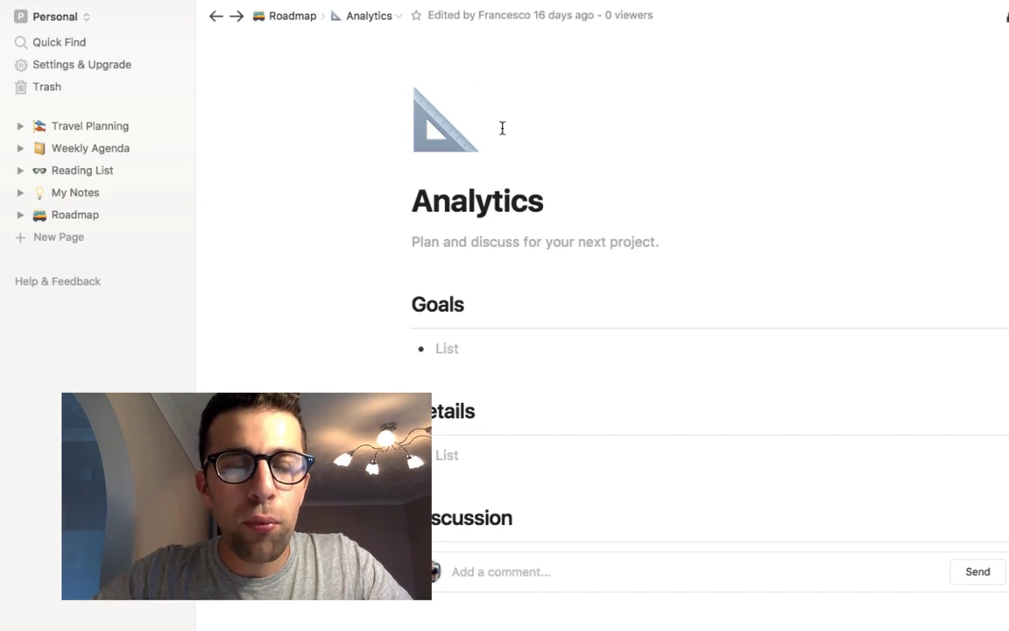
pyautogui.click(91, 50)
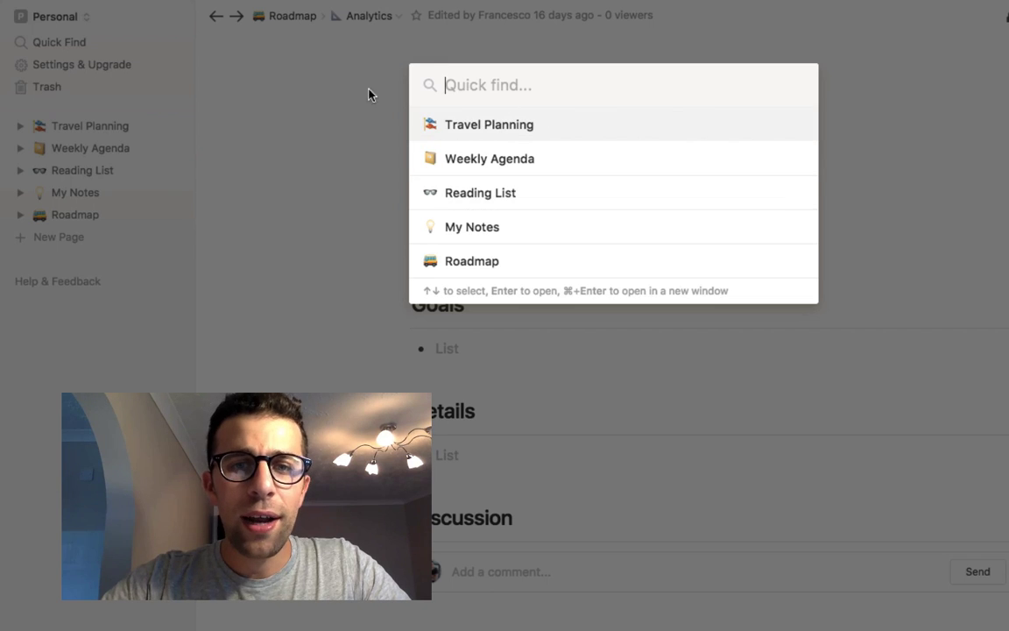
pyautogui.click(340, 116)
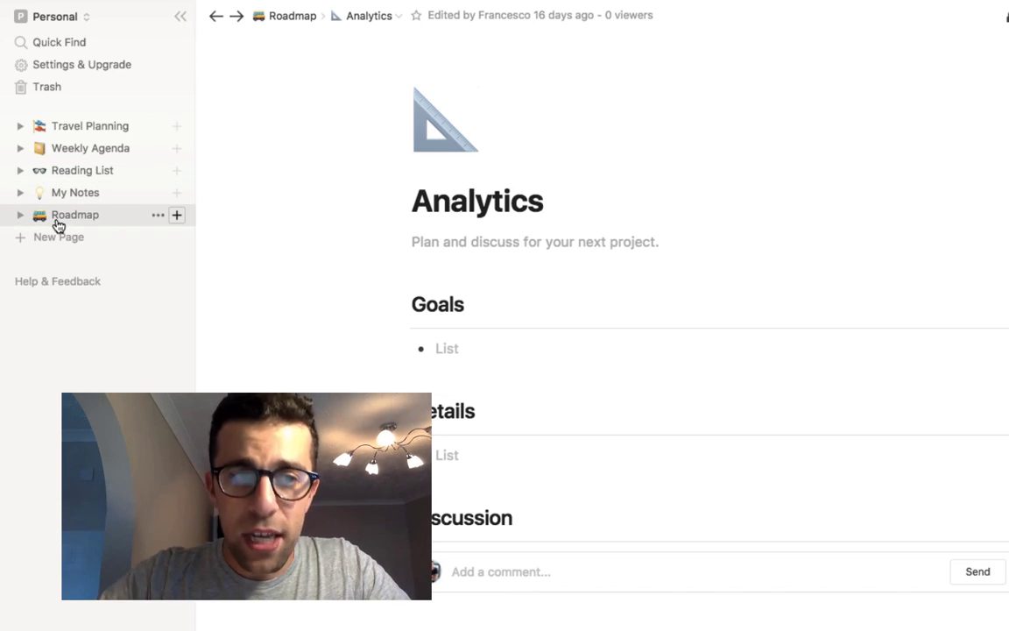
# Step: Open the Personal workspace settings and examine the My Profile details and the Upgrade & Usage plans
pyautogui.click(97, 72)
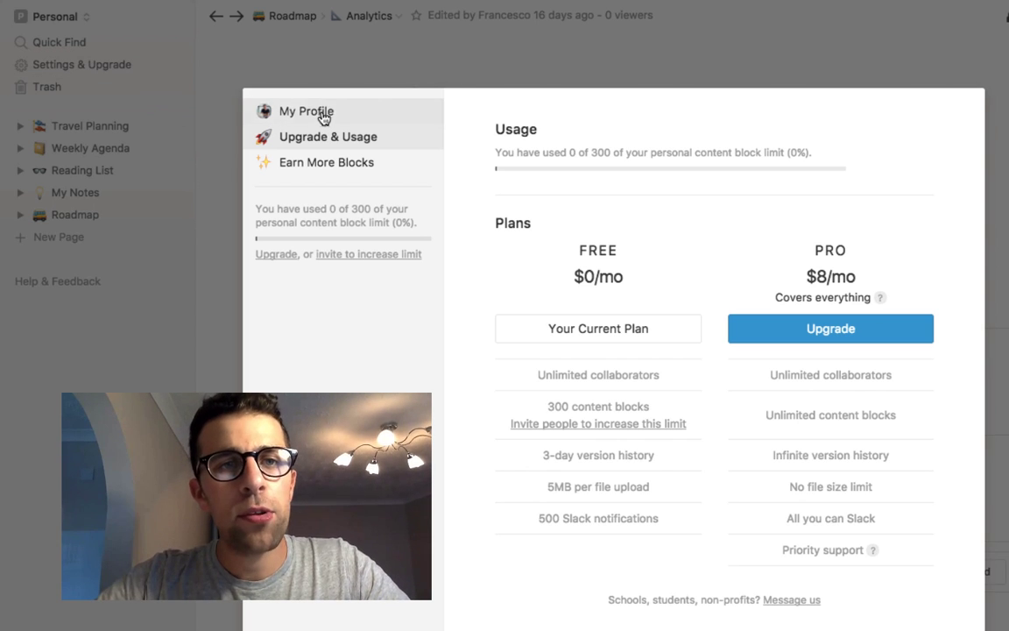
pyautogui.click(324, 117)
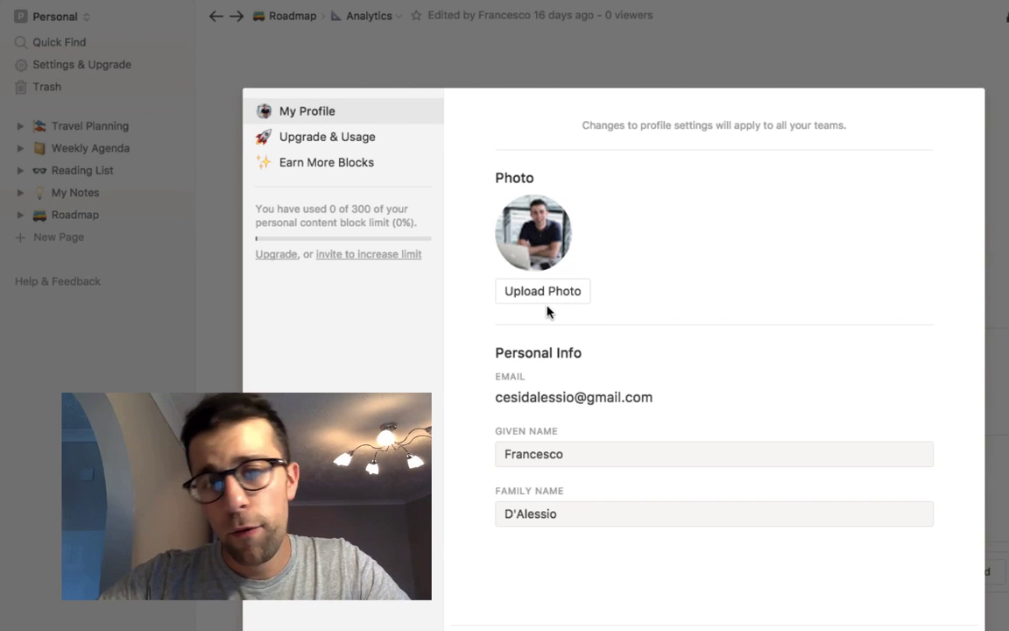
pyautogui.click(332, 140)
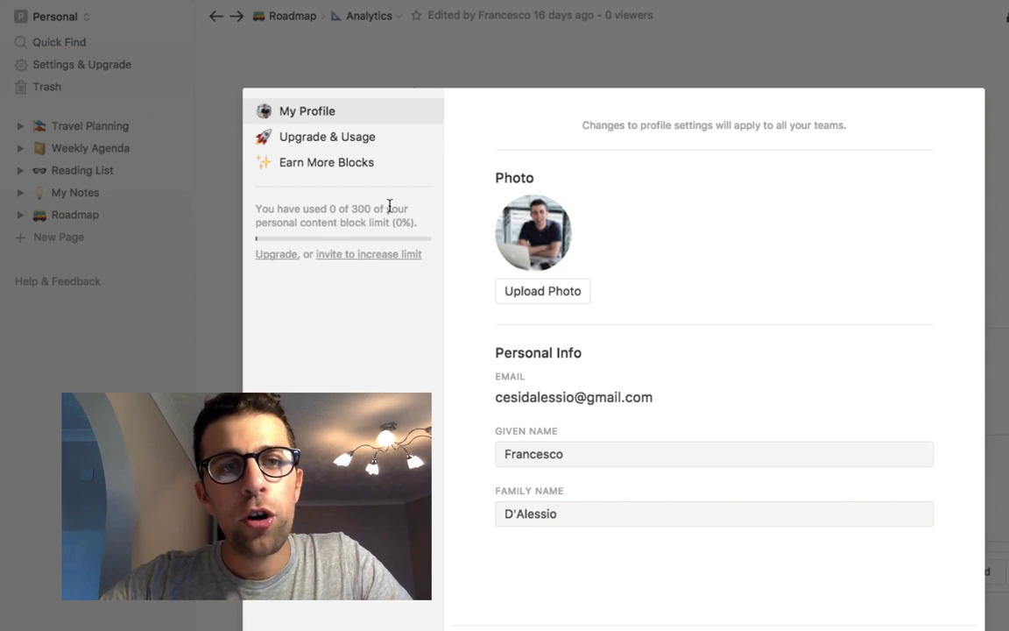
pyautogui.click(332, 143)
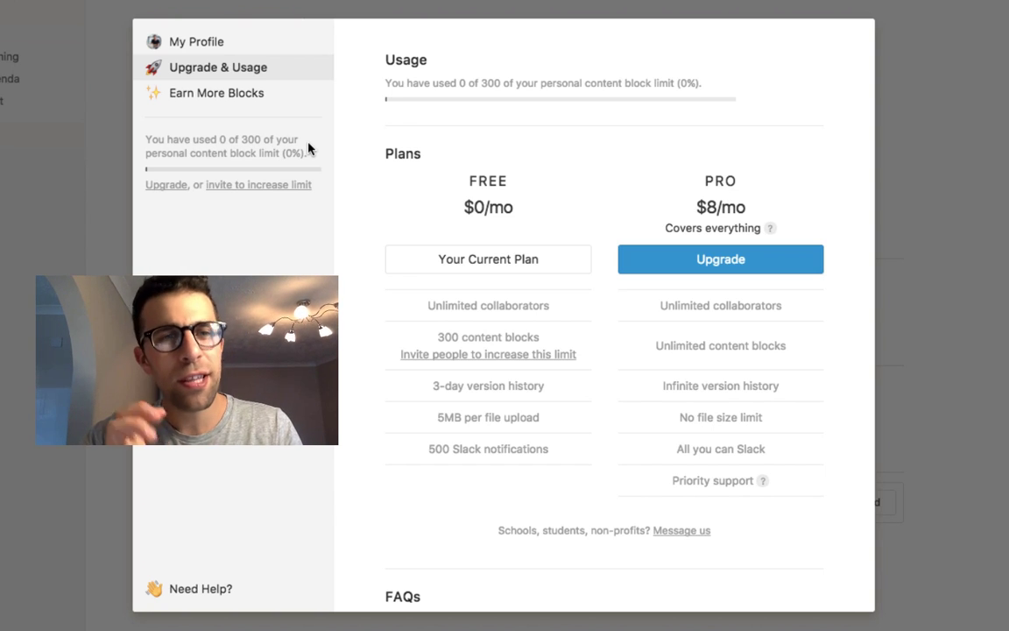
# Step: Review the Earn More Blocks invitation offers in the settings and close the settings dialog
pyautogui.click(248, 101)
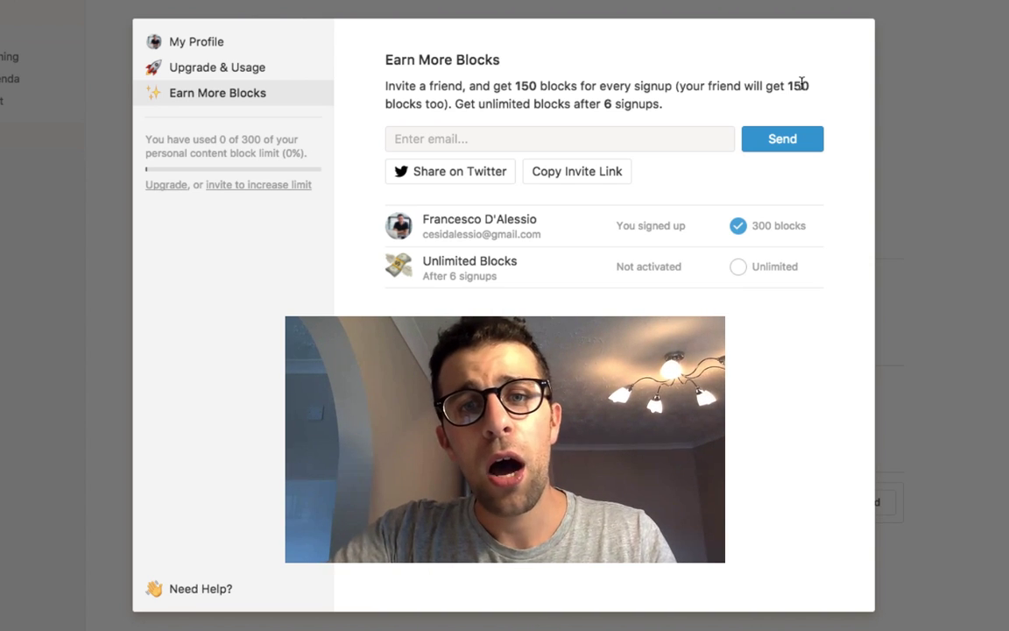
pyautogui.click(235, 51)
pyautogui.click(102, 179)
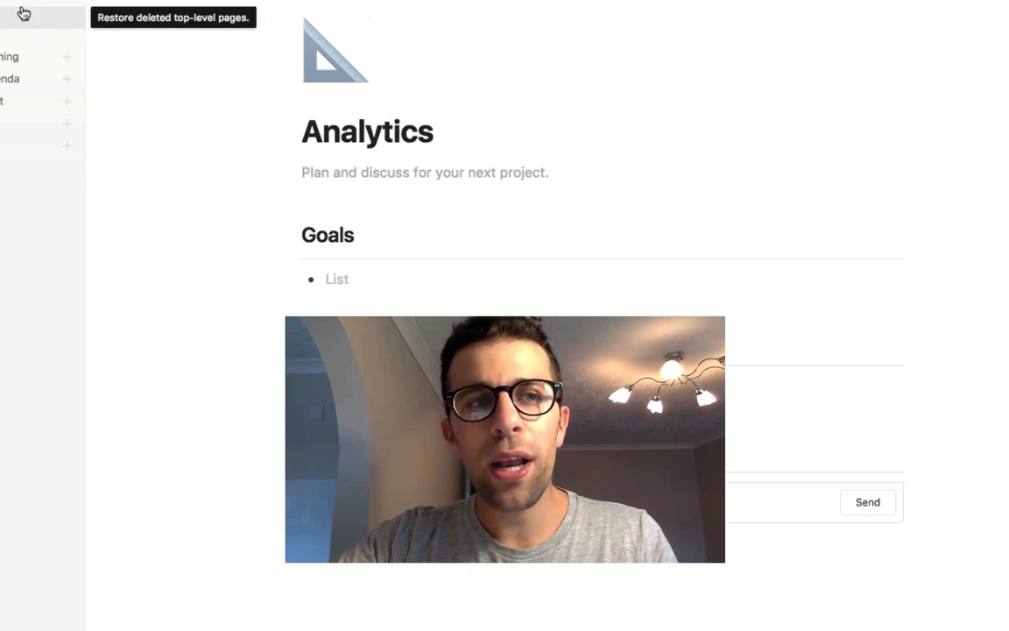
# Step: View the workspace's Trash, and look over the sharing options of the Analytics page
pyautogui.click(57, 74)
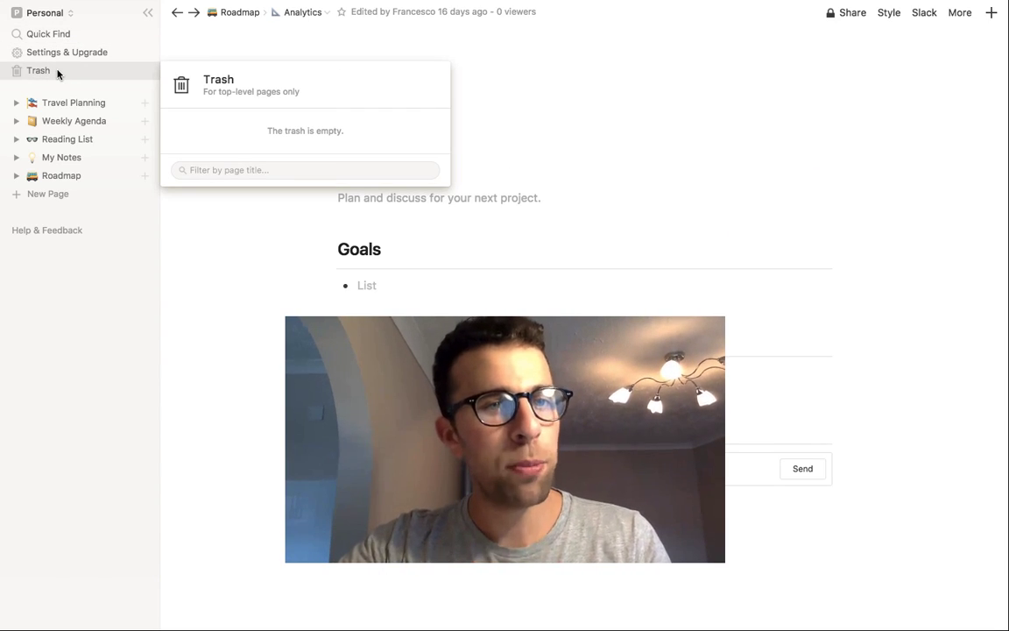
pyautogui.click(222, 254)
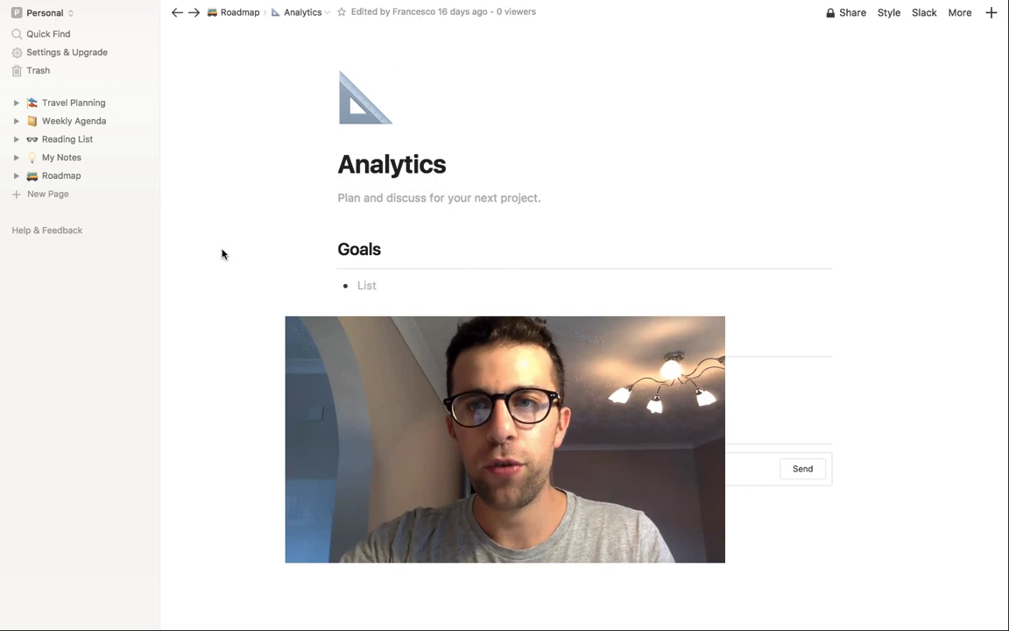
pyautogui.click(855, 14)
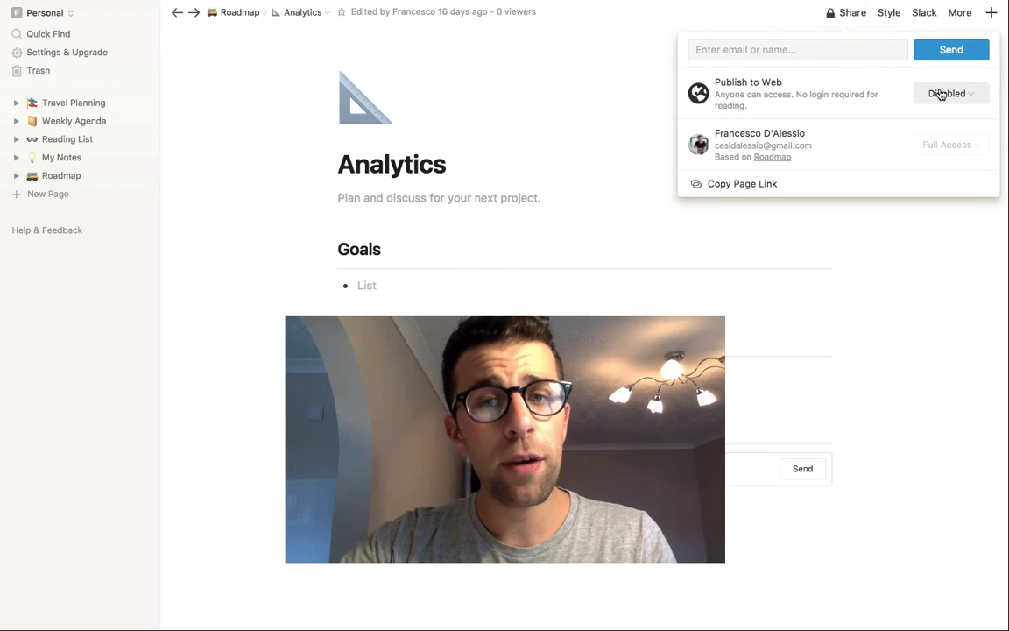
pyautogui.click(599, 71)
# Step: Try the Serif and Mono fonts on the Analytics page and return it to the Default font
pyautogui.click(888, 12)
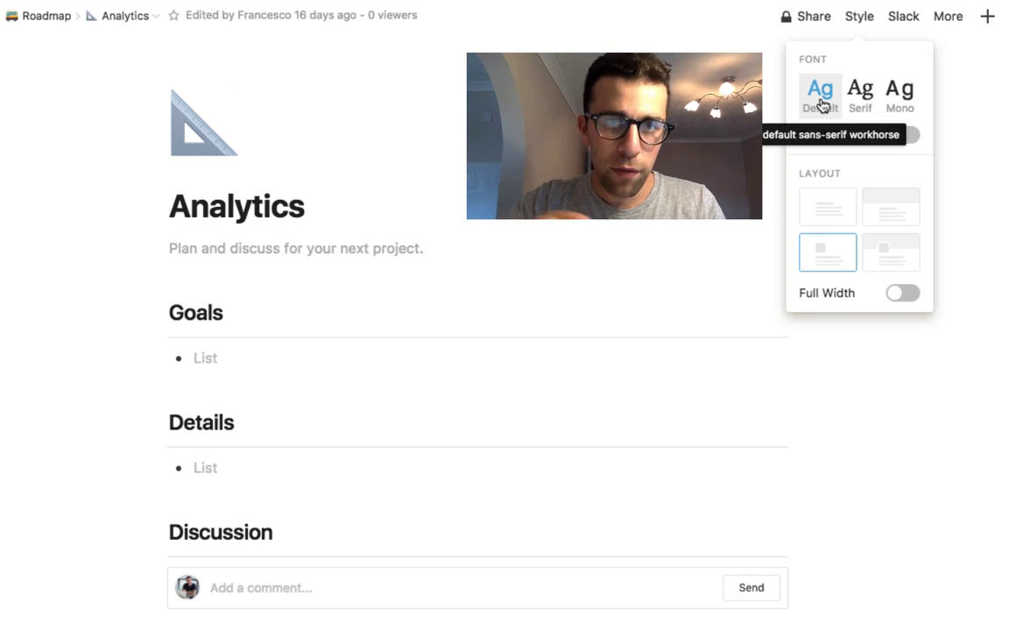
pyautogui.click(866, 103)
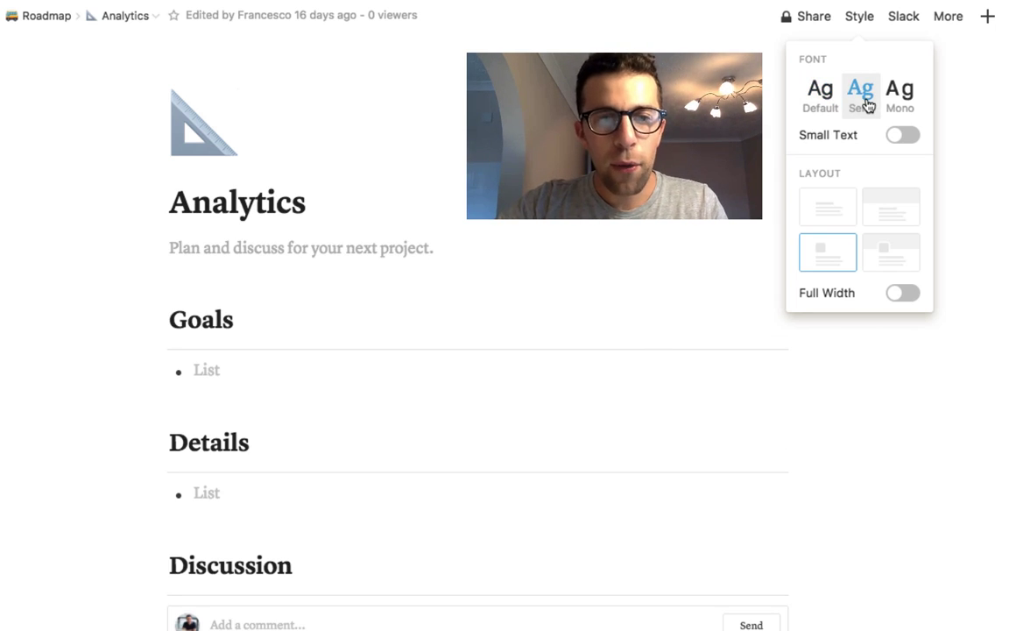
pyautogui.click(903, 93)
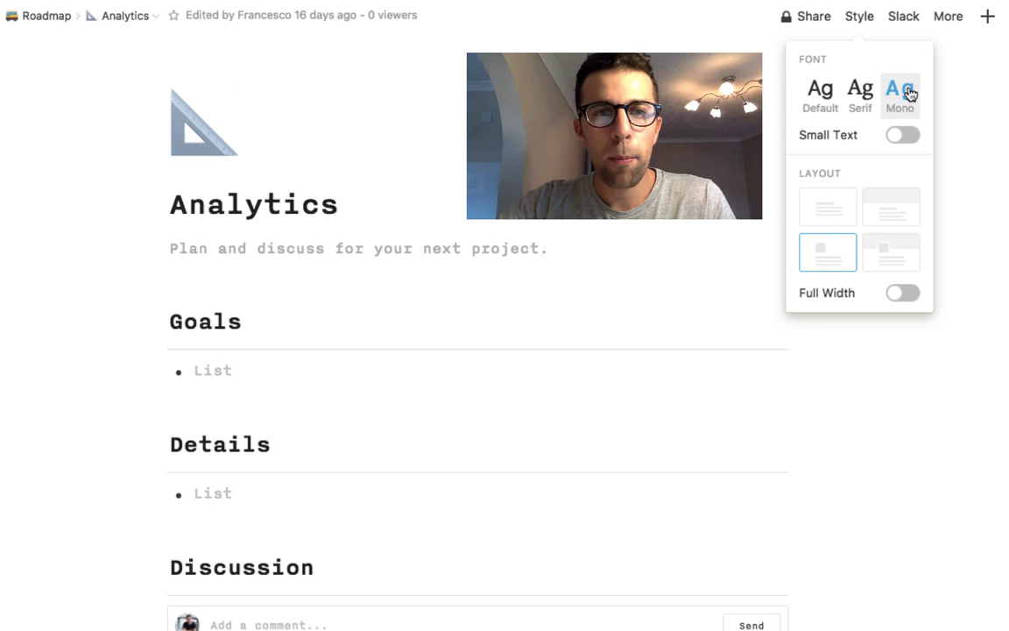
pyautogui.click(830, 103)
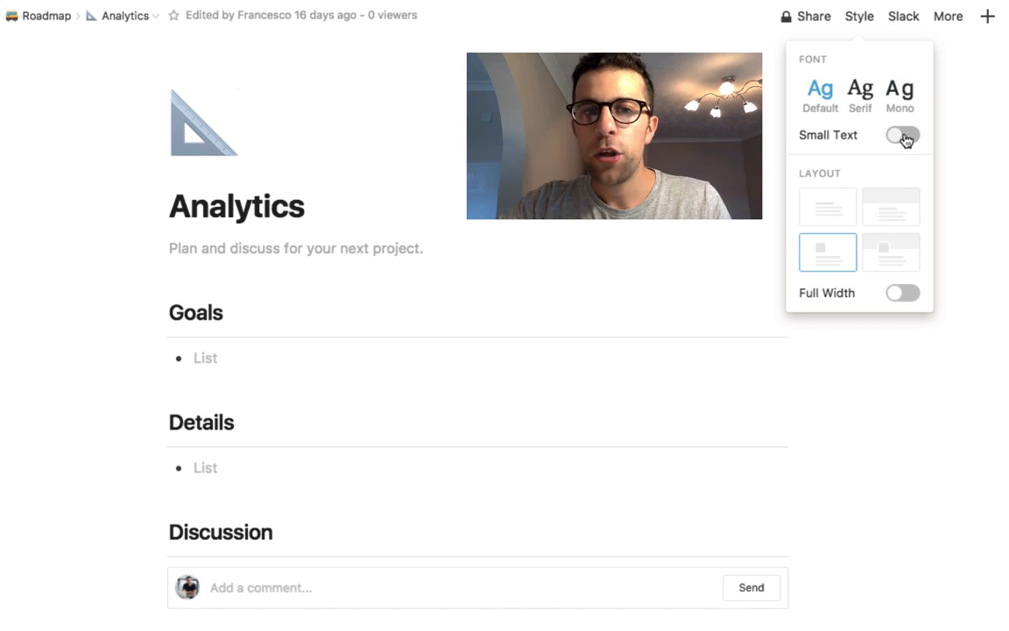
# Step: Try Small Text and the cover image and icon layout on the Analytics page, restoring the original style
pyautogui.click(906, 138)
pyautogui.click(905, 139)
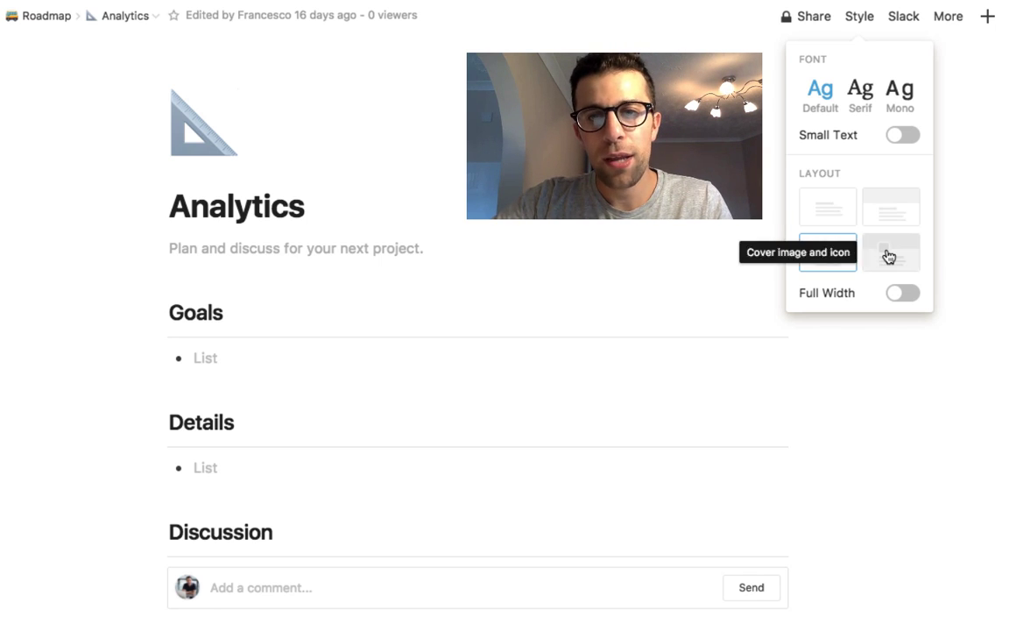
pyautogui.click(889, 257)
pyautogui.click(837, 254)
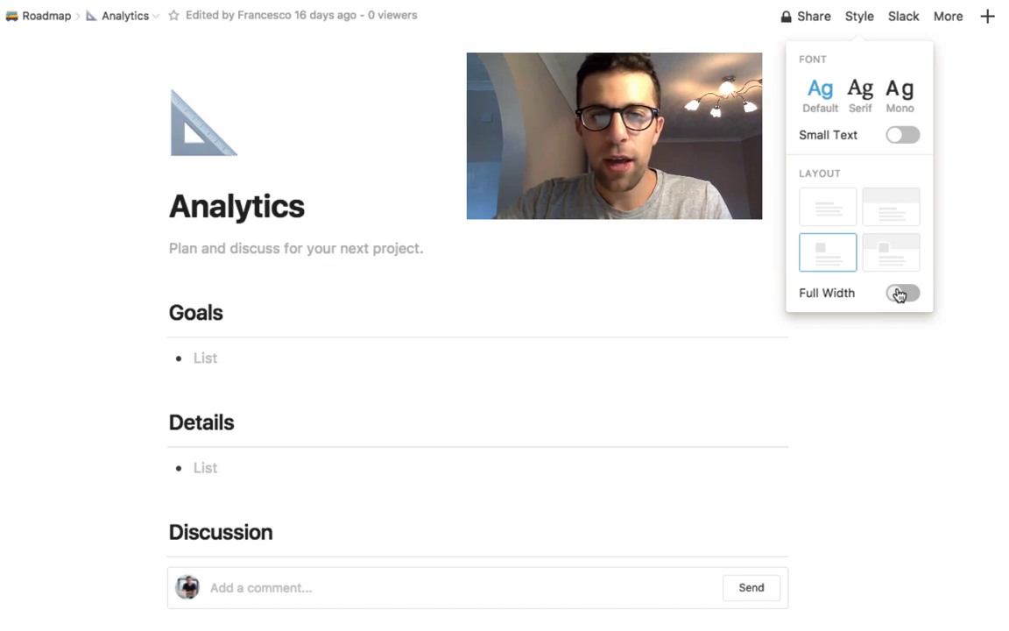
# Step: Try the Full Width setting on the Analytics page and switch it back off
pyautogui.click(899, 294)
pyautogui.click(900, 295)
pyautogui.click(899, 294)
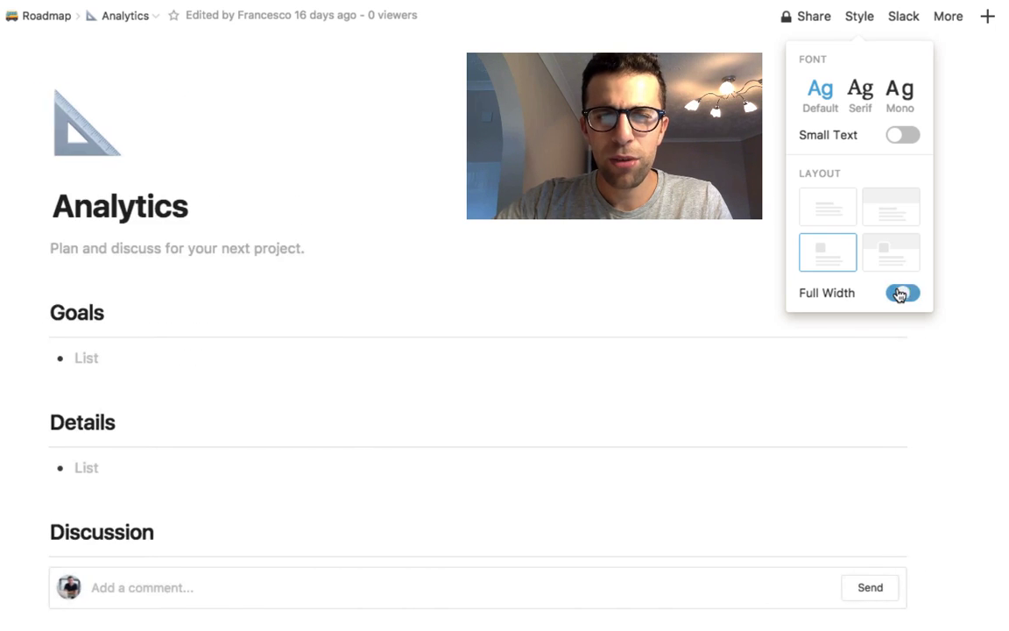
pyautogui.click(899, 295)
# Step: Look over the Analytics page's version history and PDF and Markdown export options
pyautogui.click(944, 17)
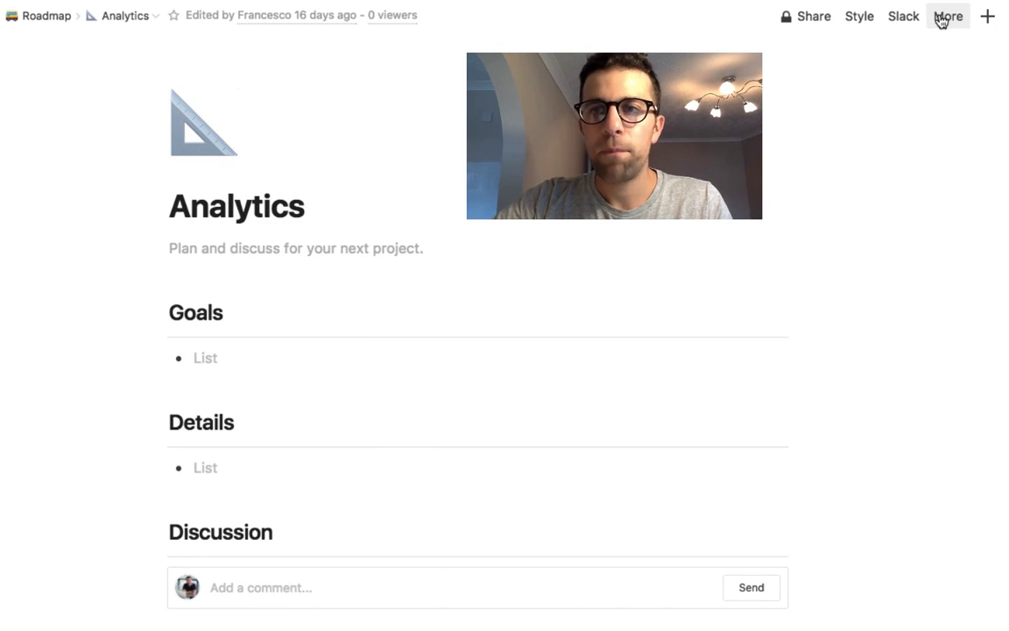
pyautogui.click(940, 17)
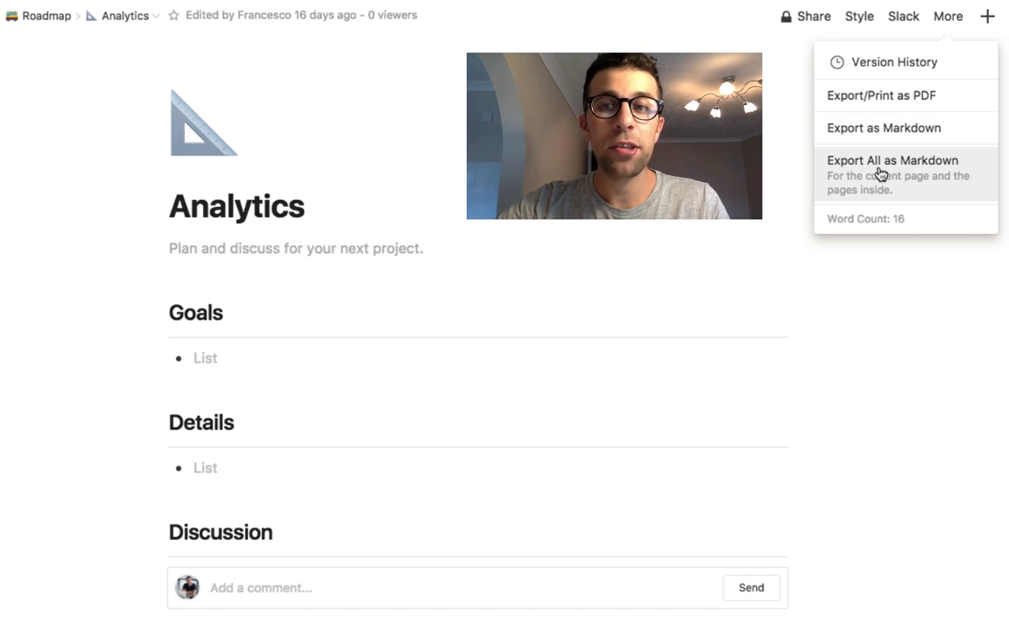
# Step: Examine the content blocks available for the Analytics page, from Basic and Media through Advanced and Embed, and close the list
pyautogui.click(987, 22)
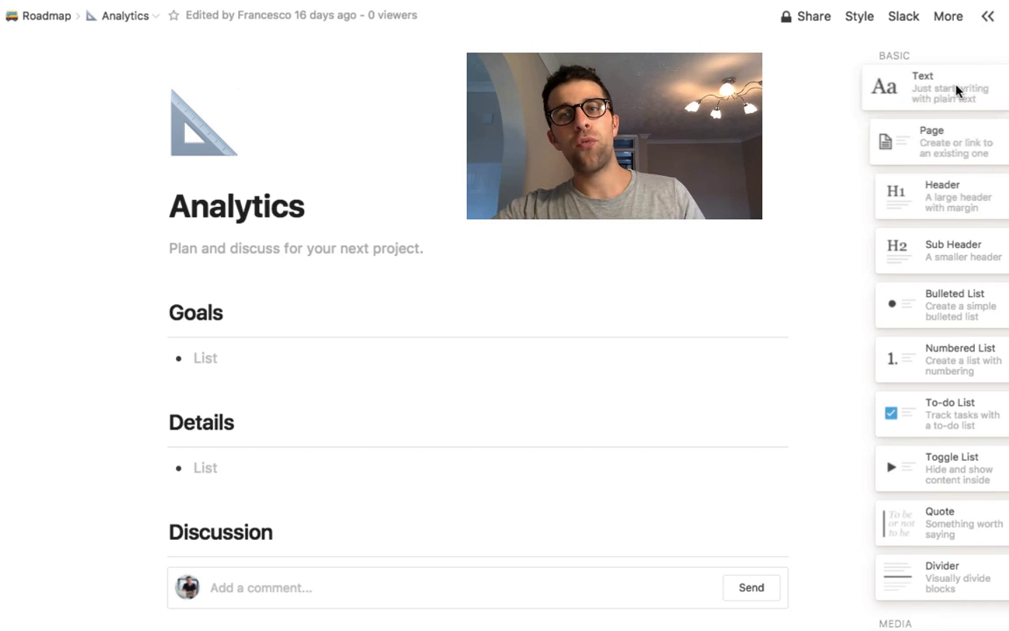
pyautogui.moveTo(958, 92); pyautogui.dragTo(981, 92)
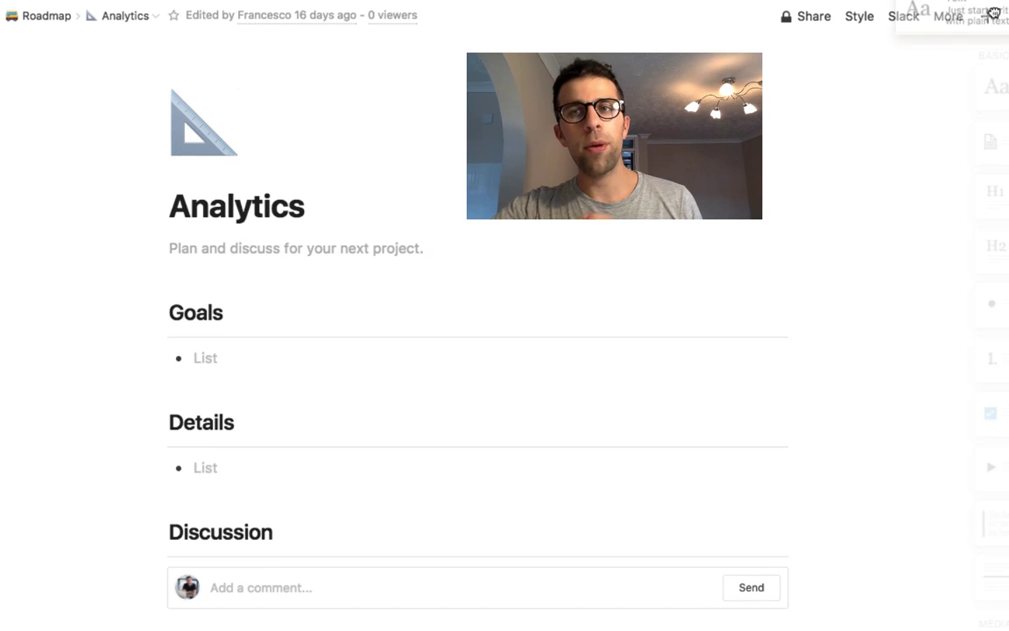
pyautogui.scroll(-3, 950, 477)
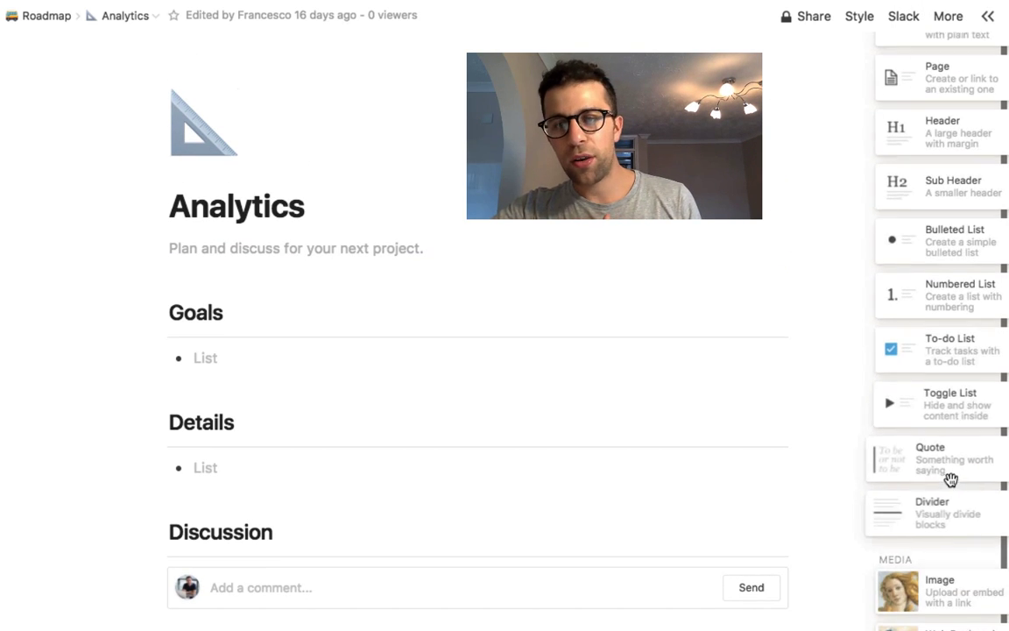
pyautogui.scroll(-2, 950, 482)
pyautogui.scroll(3, 951, 482)
pyautogui.scroll(-7, 950, 482)
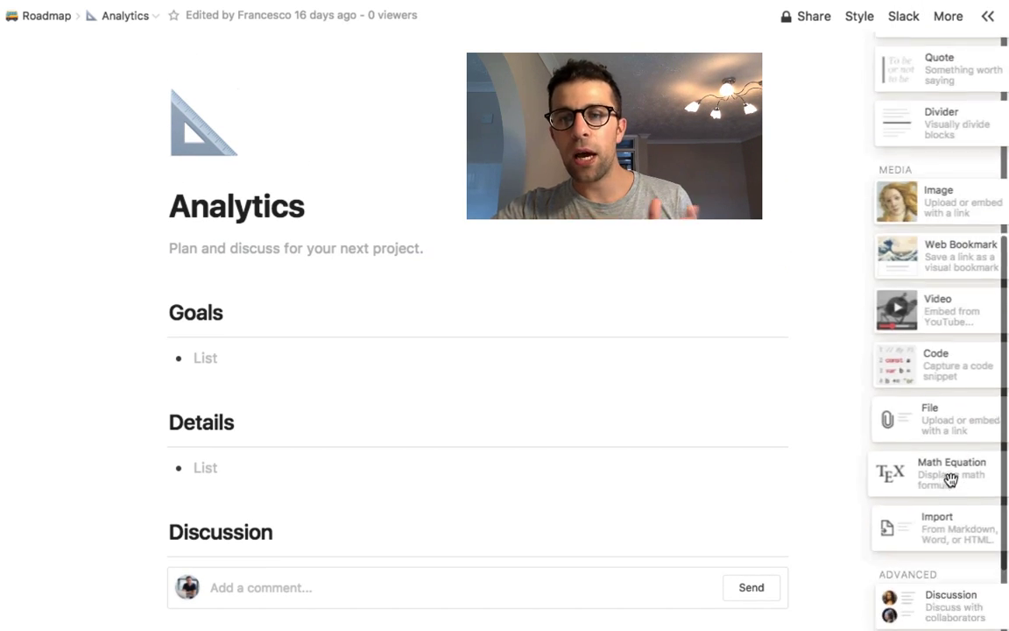
pyautogui.scroll(-5, 950, 477)
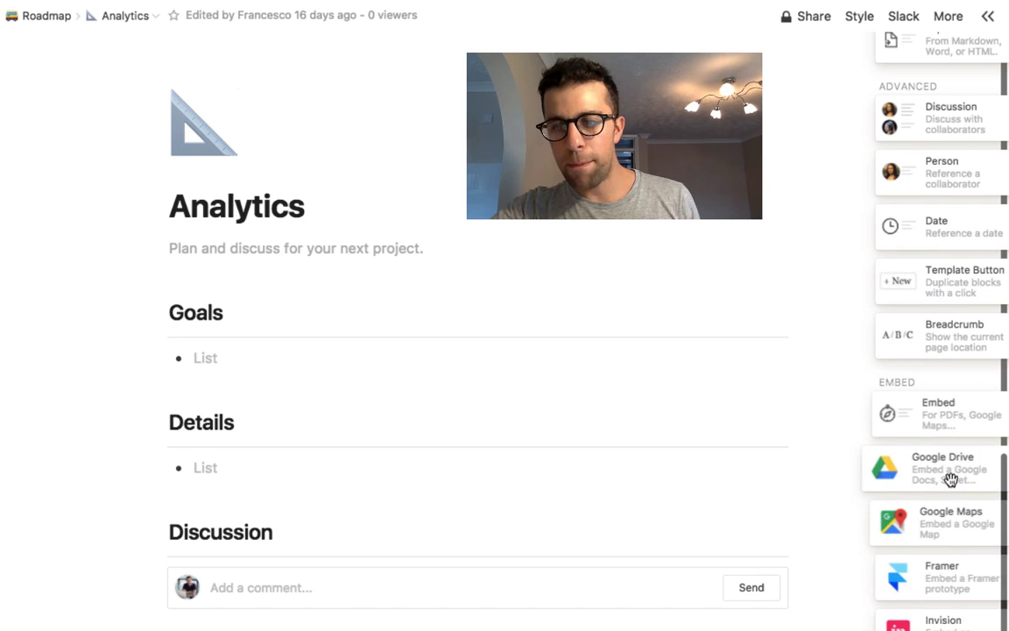
pyautogui.moveTo(915, 168); pyautogui.dragTo(777, 121)
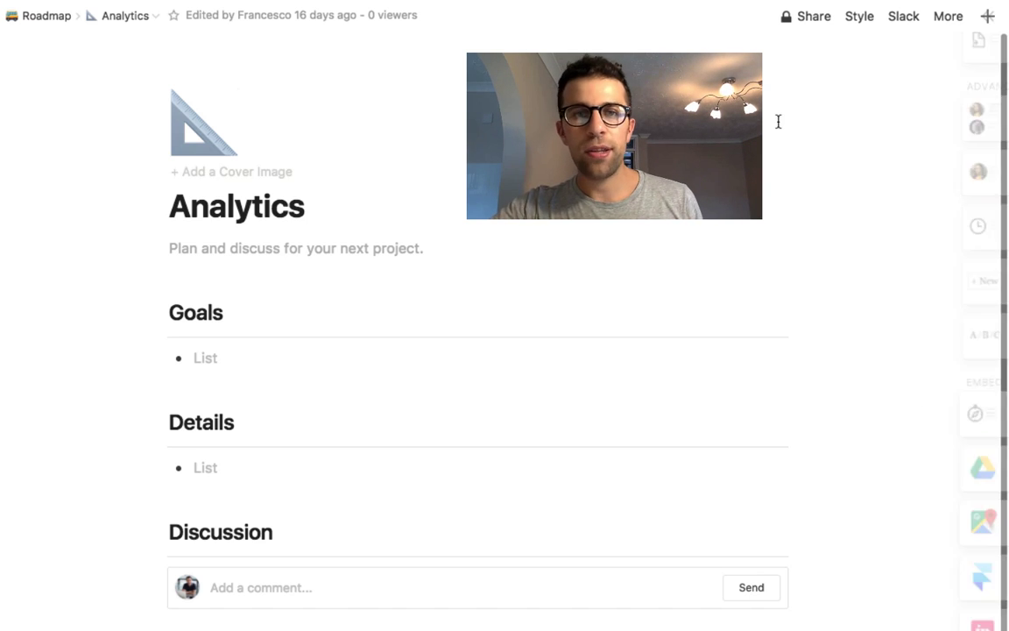